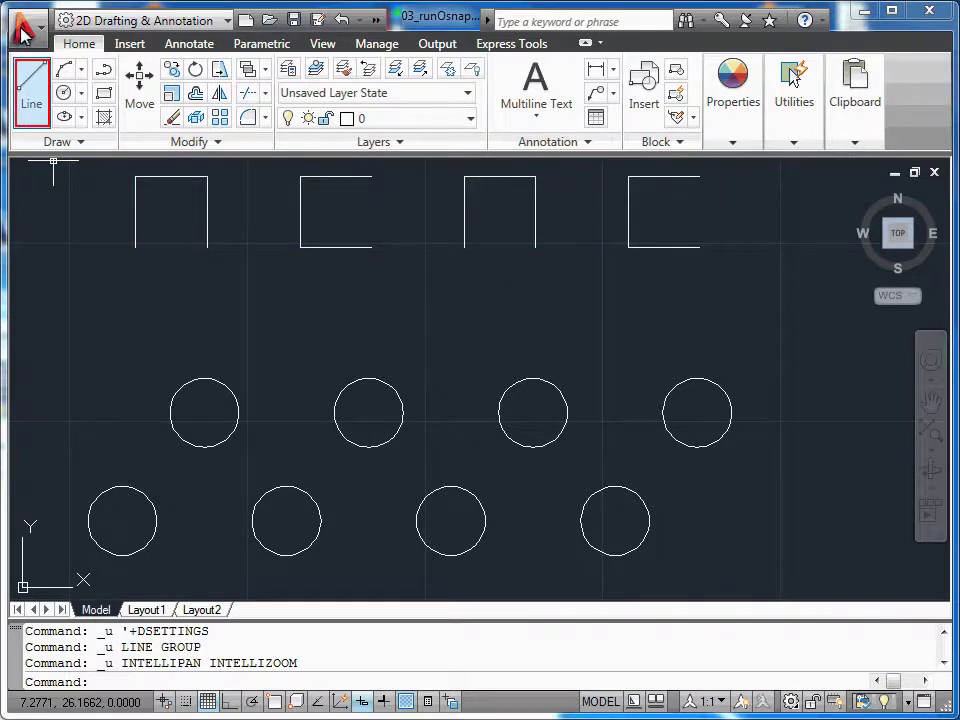
Step: Draw the first square's bottom edge, snapped from its lower-left to its lower-right endpoint
click(30, 97)
shift+right_click(199, 300)
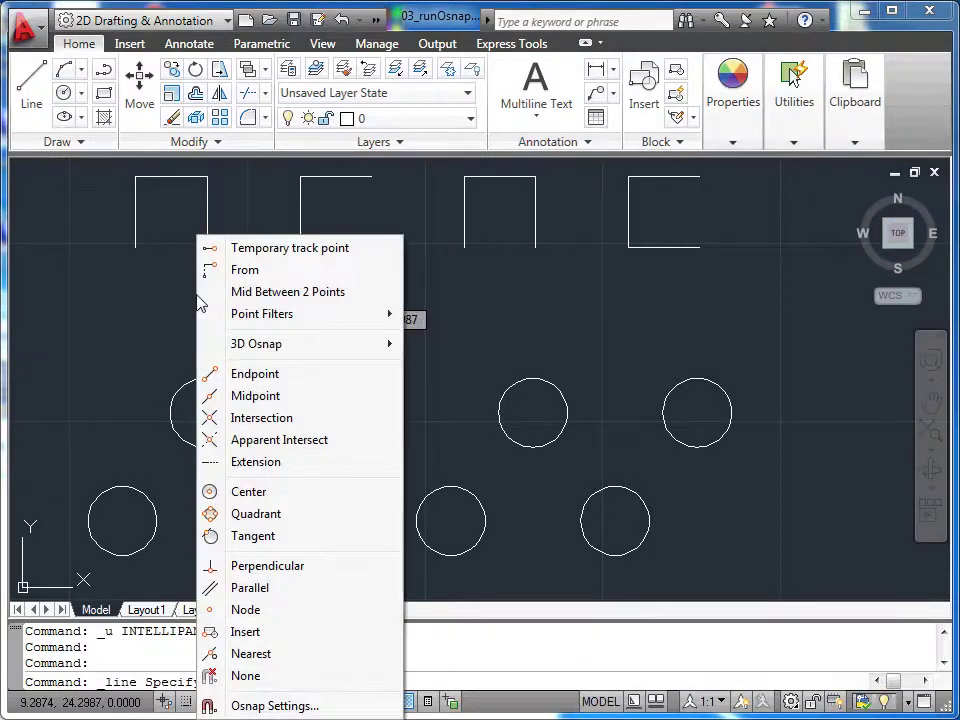
click(262, 373)
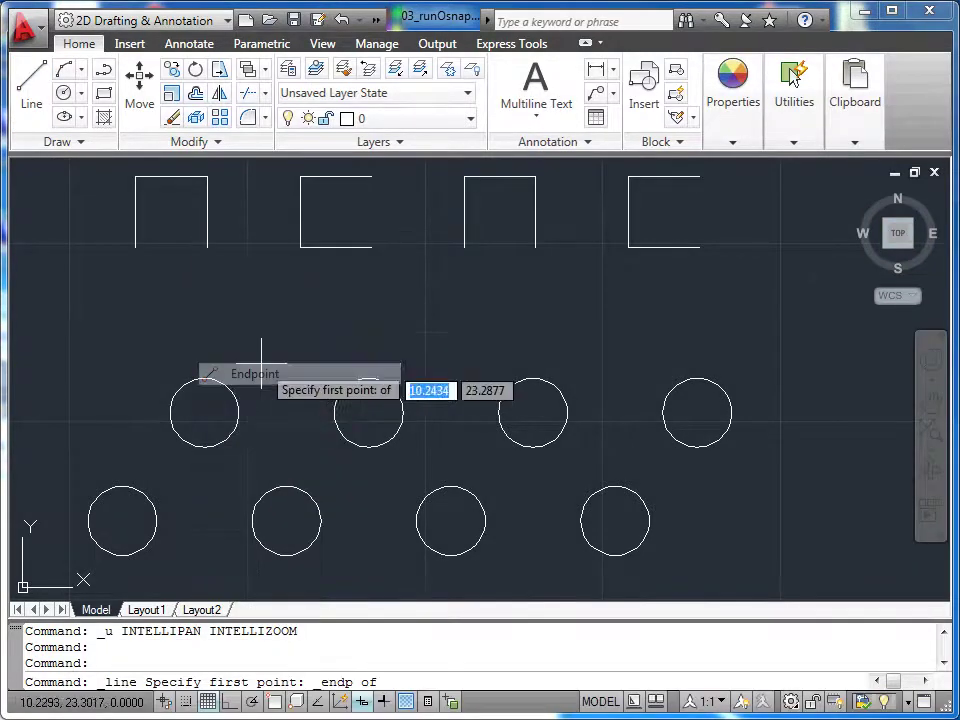
click(135, 247)
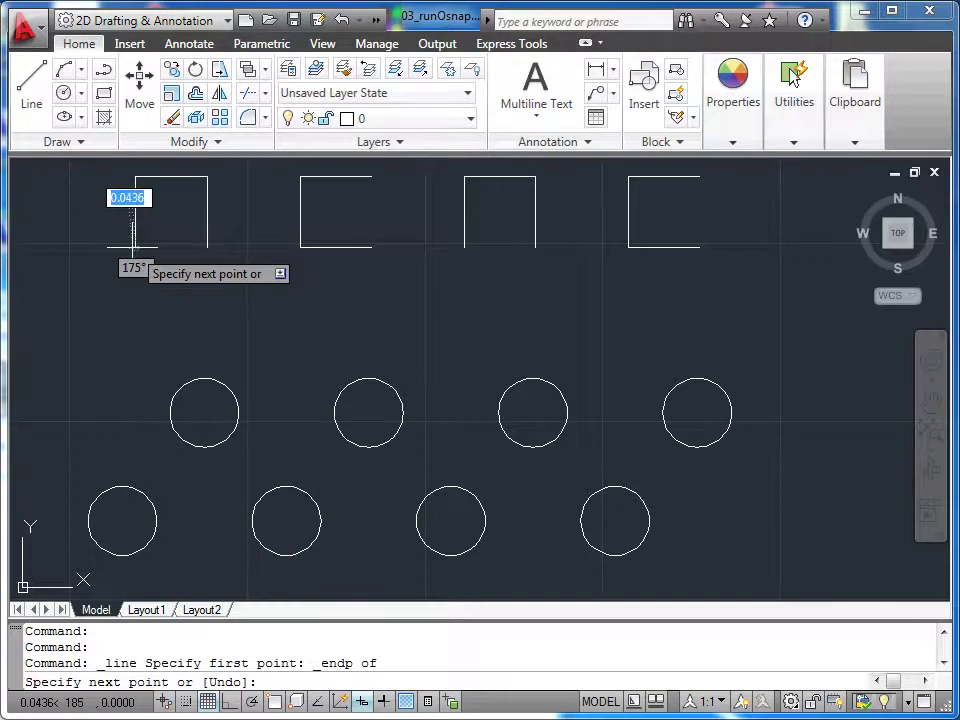
shift+right_click(218, 279)
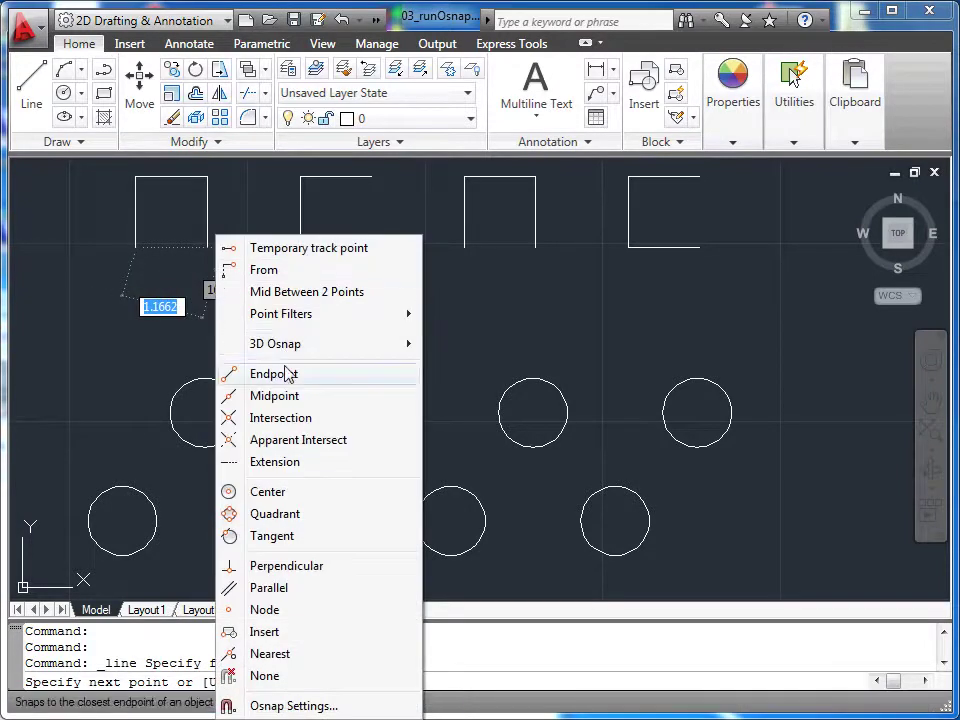
click(283, 373)
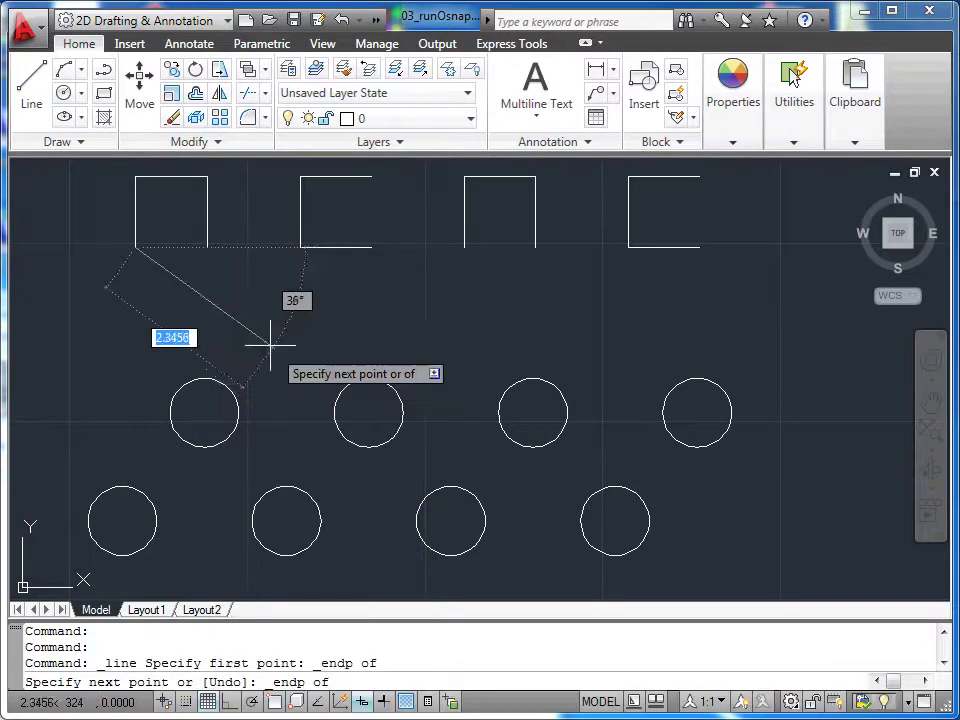
click(207, 244)
key(Escape)
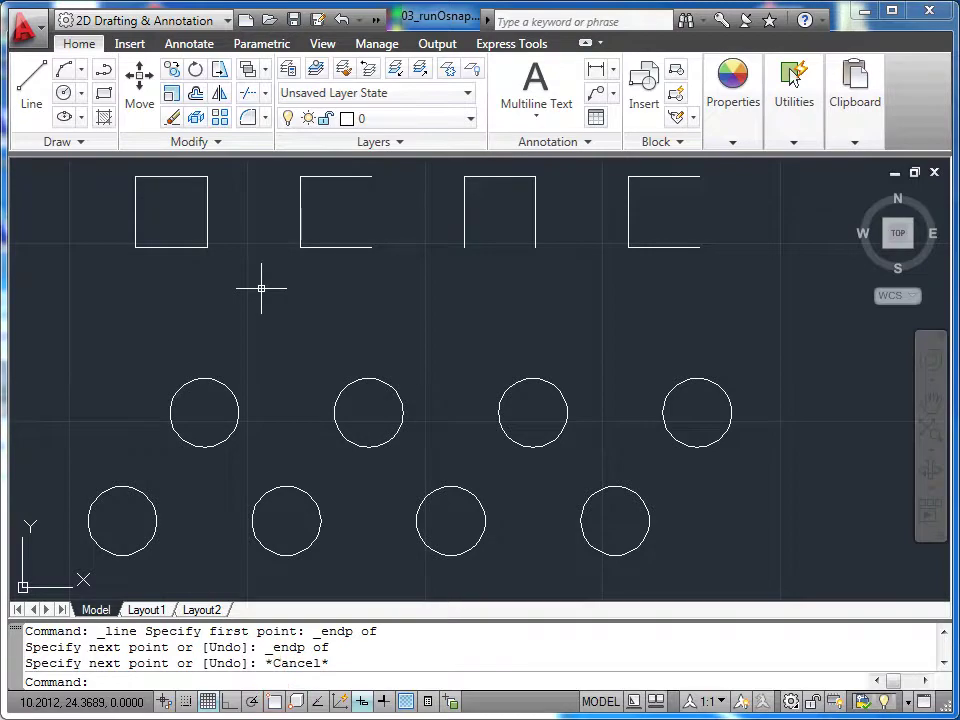
Step: Enable running object snaps, with Extension and Intersection unchecked in Drafting Settings
click(276, 702)
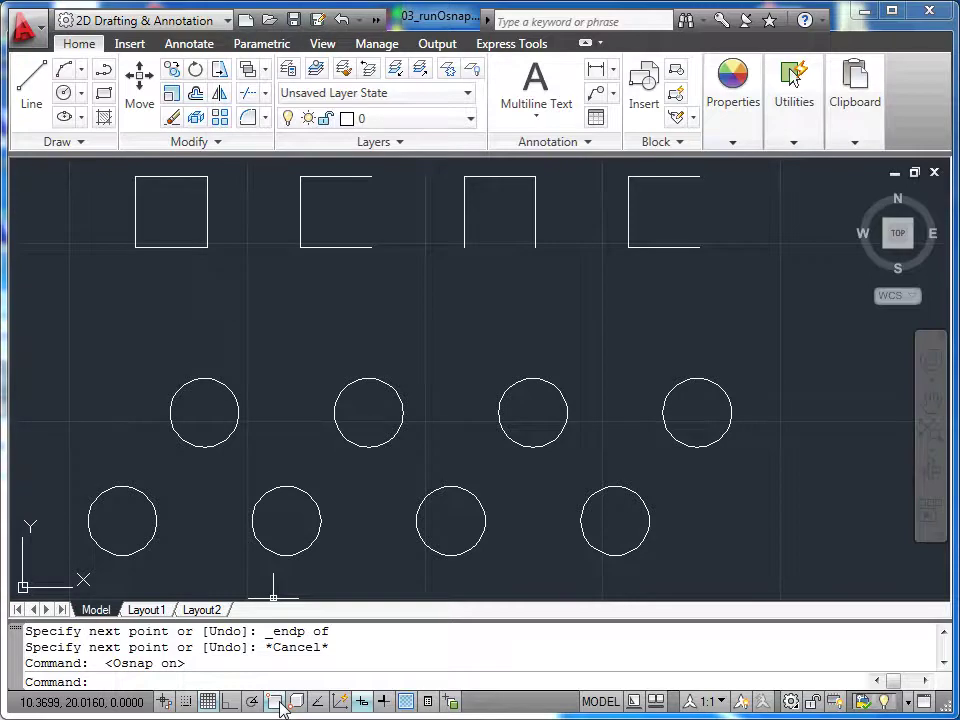
right_click(282, 707)
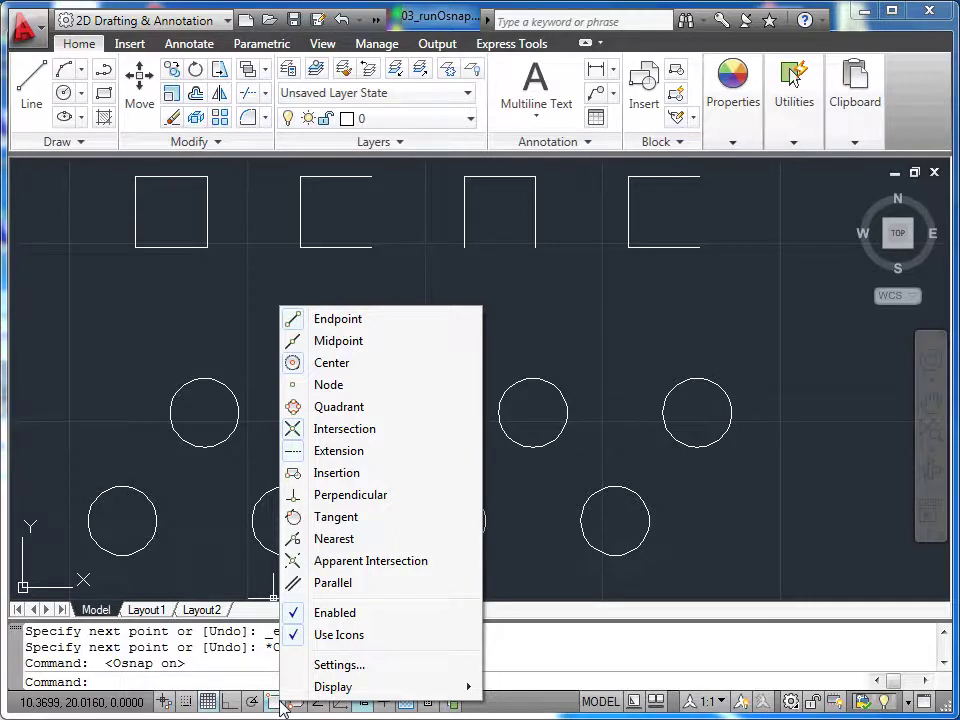
click(335, 665)
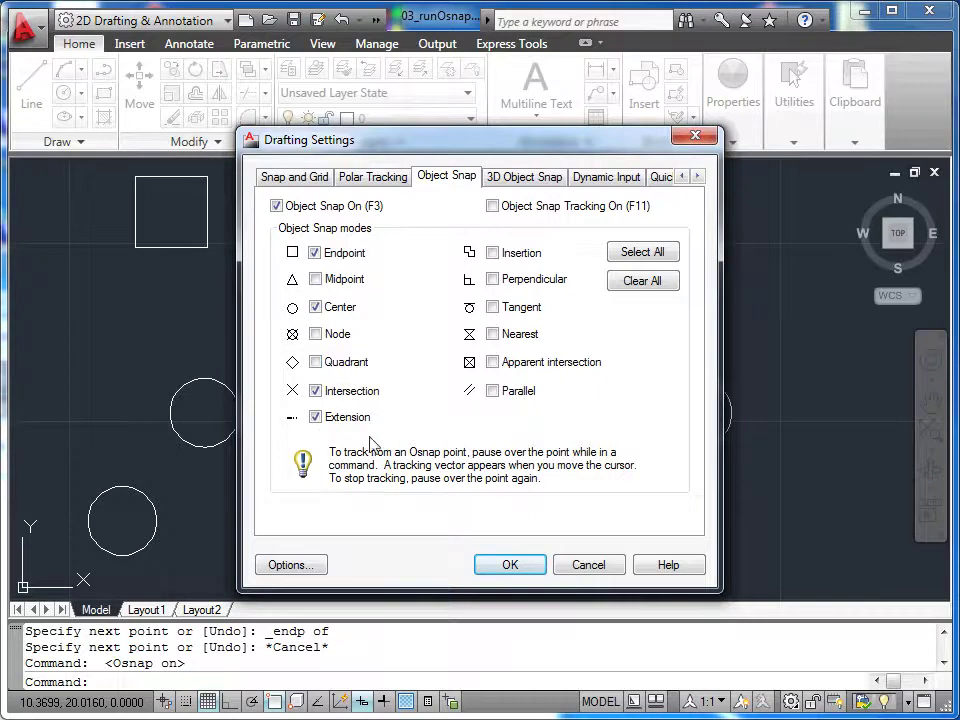
click(316, 417)
click(315, 391)
click(515, 566)
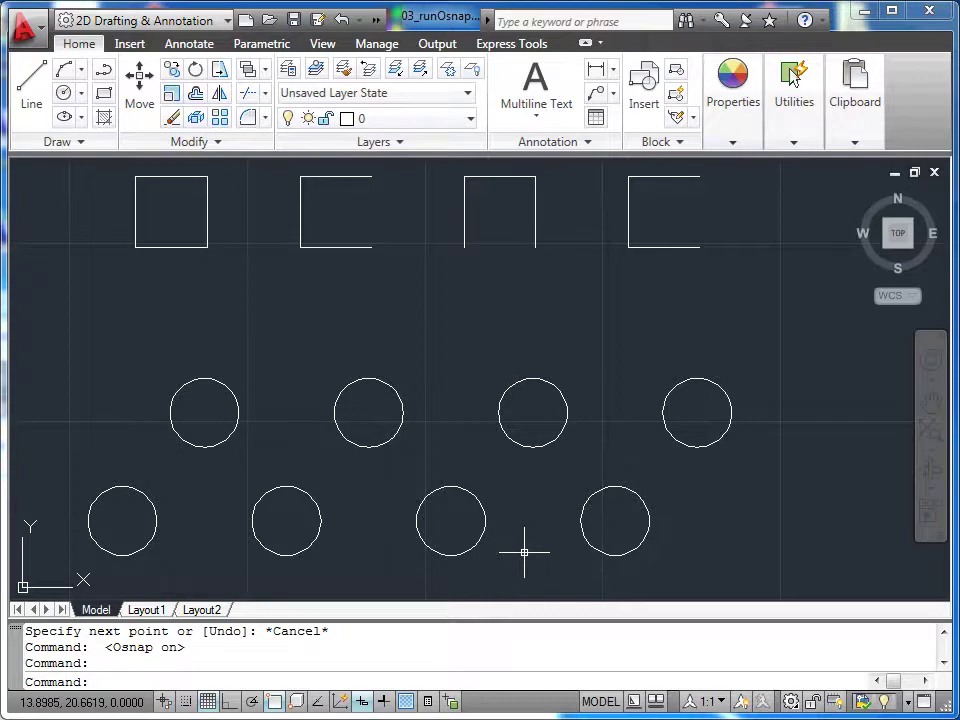
Step: Add the missing edges of the second, third and fourth squares with endpoint-snapped lines
click(33, 100)
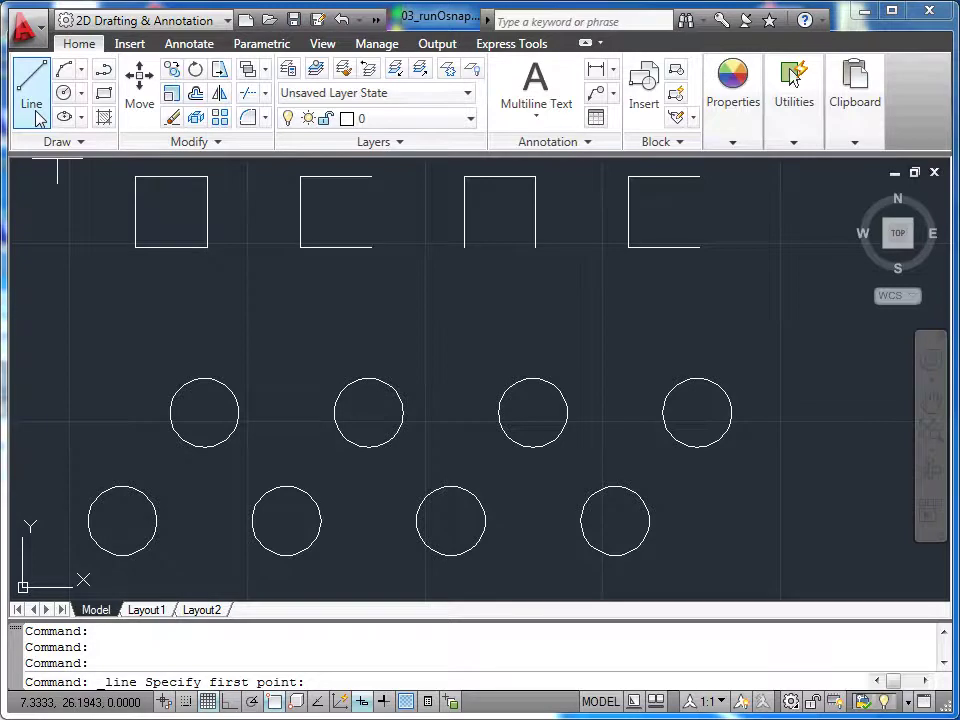
click(371, 177)
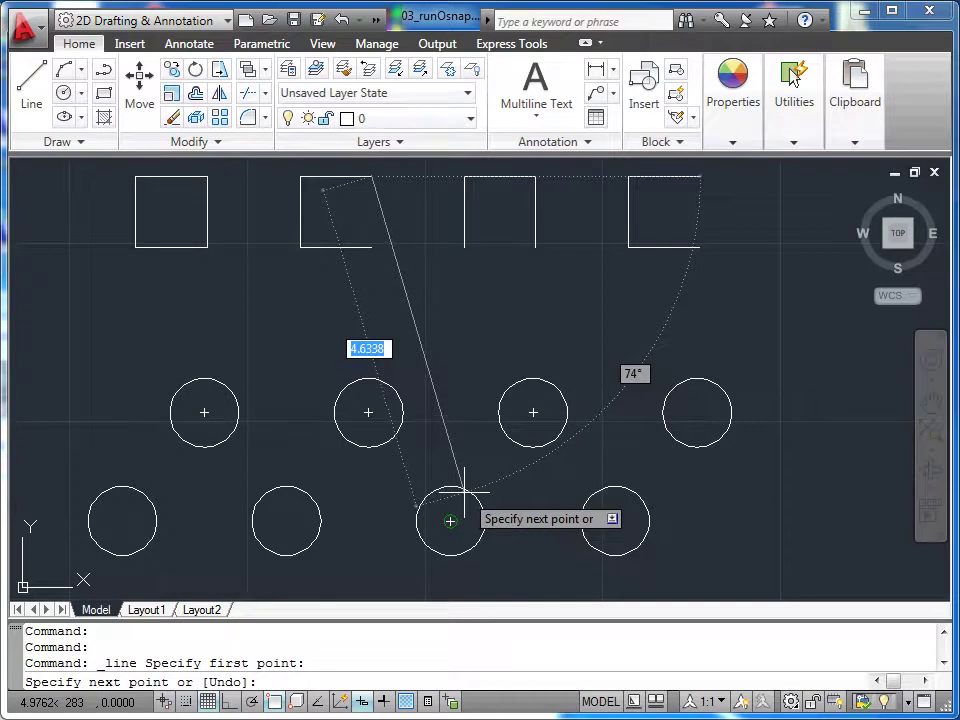
click(371, 247)
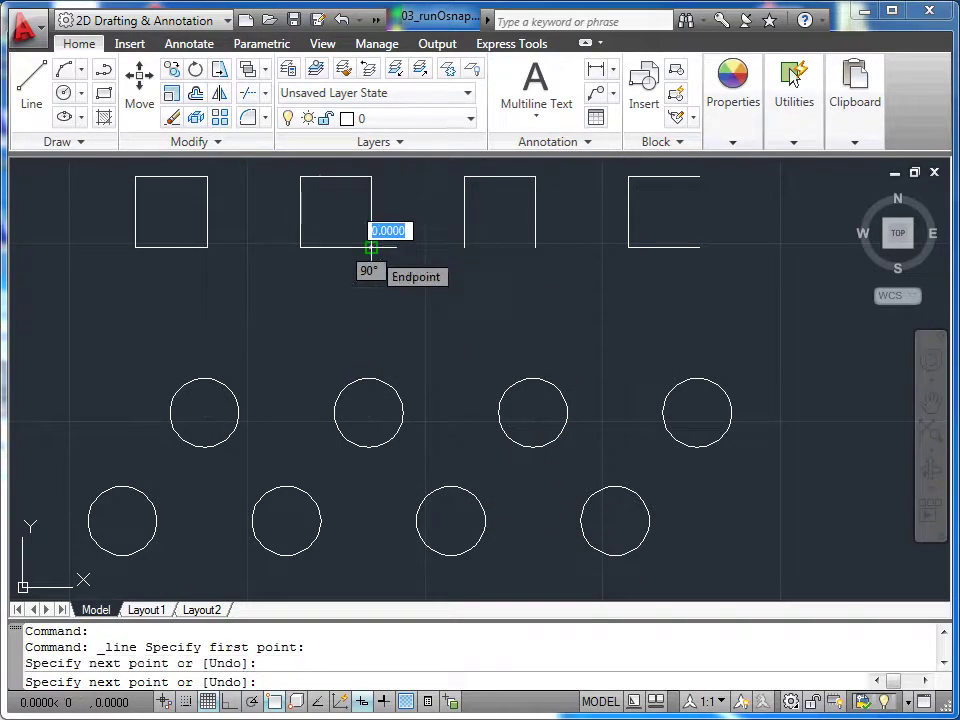
key(Escape)
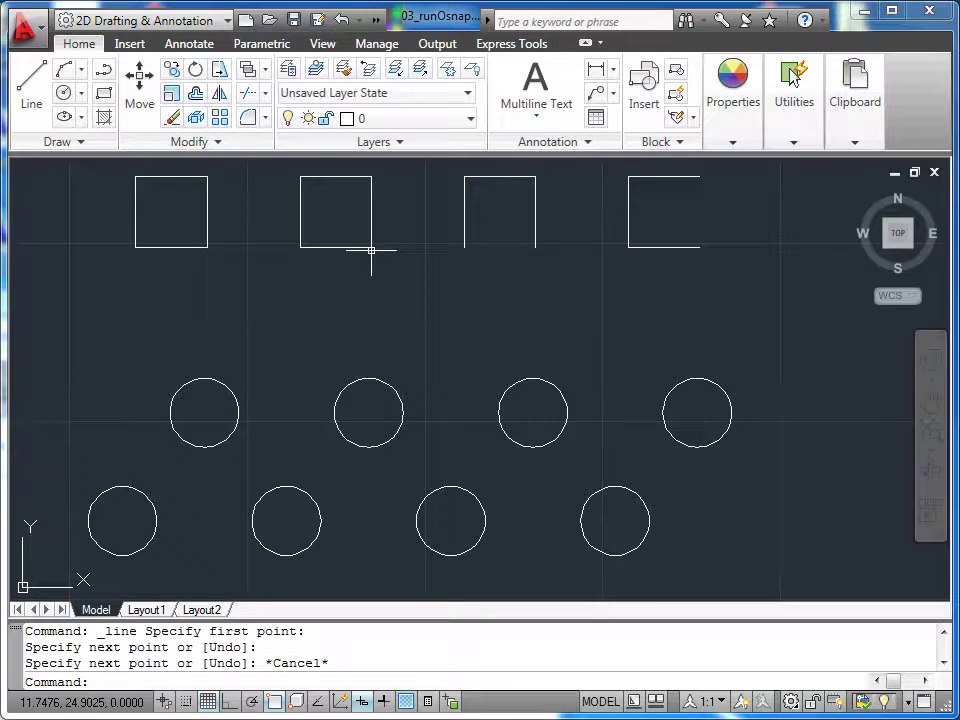
key(Return)
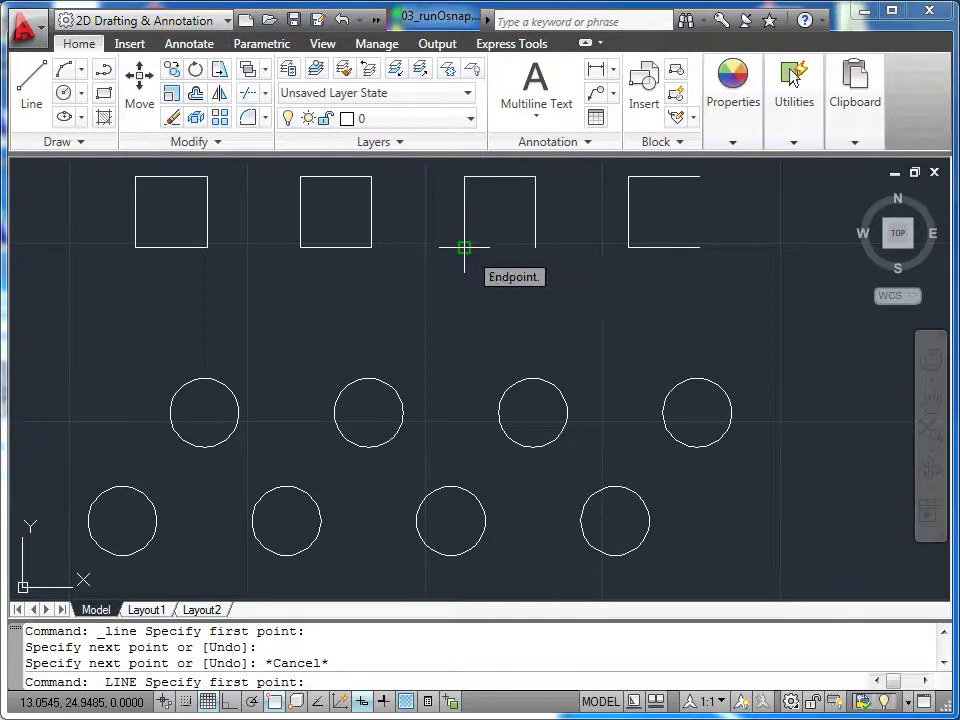
click(464, 247)
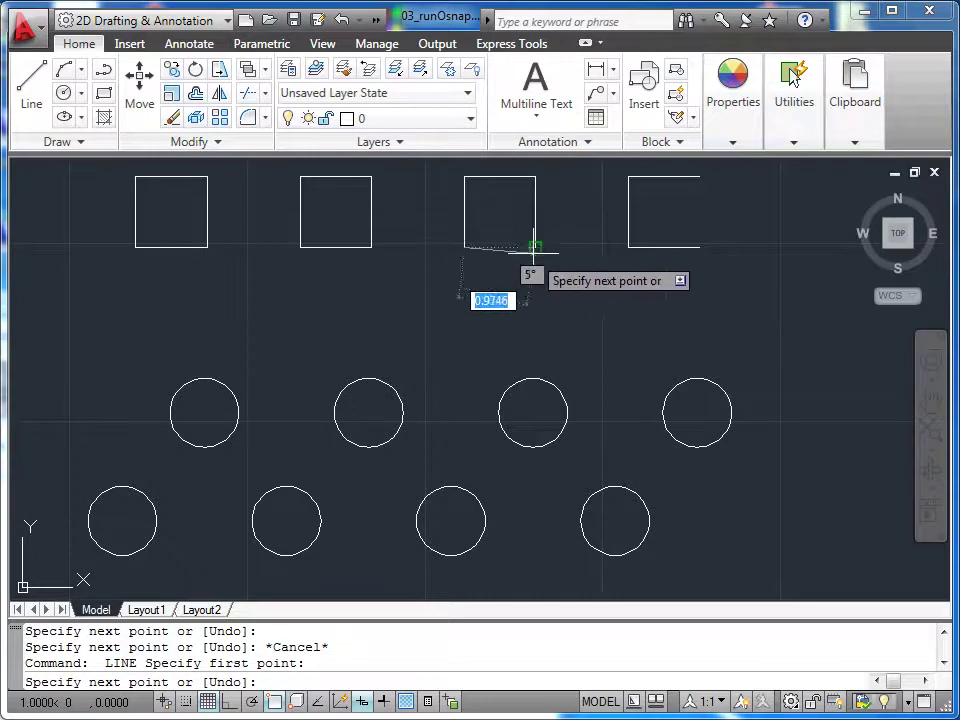
key(Escape)
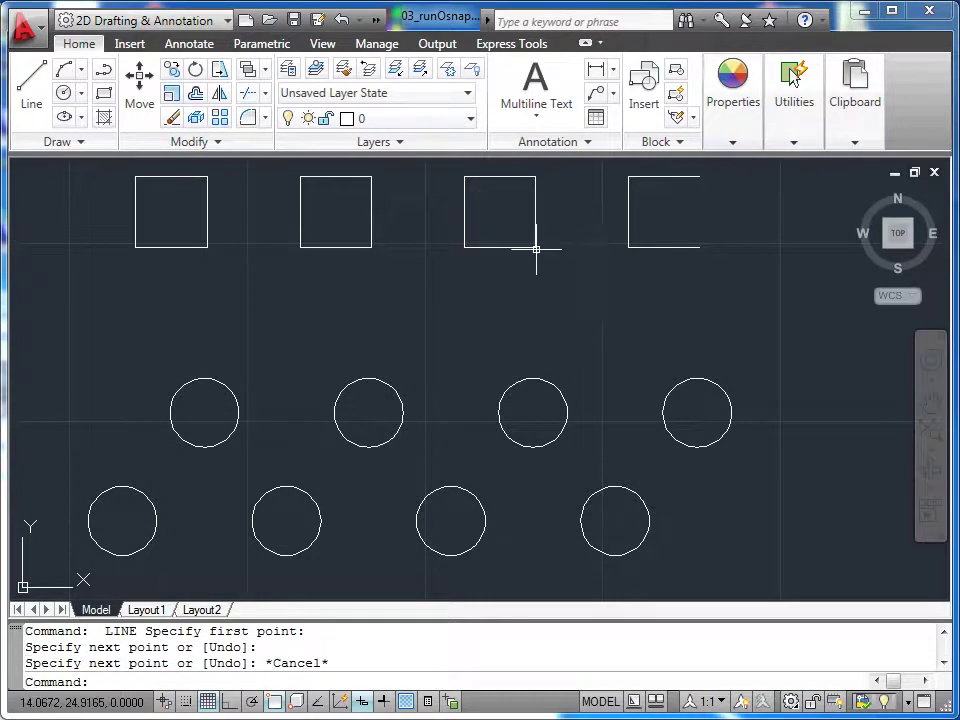
key(Return)
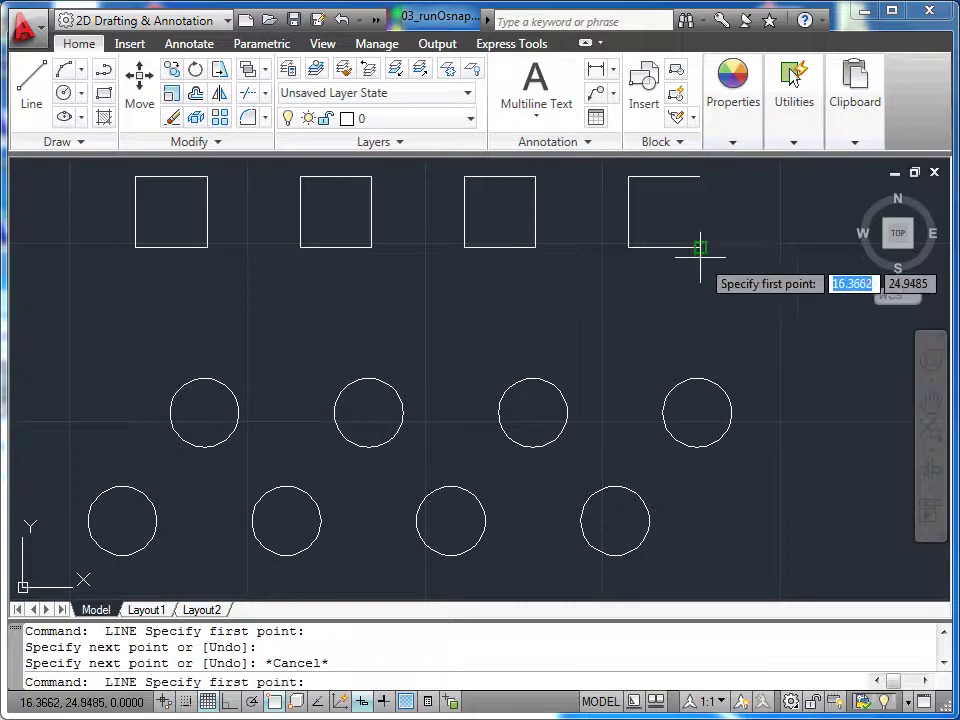
click(700, 247)
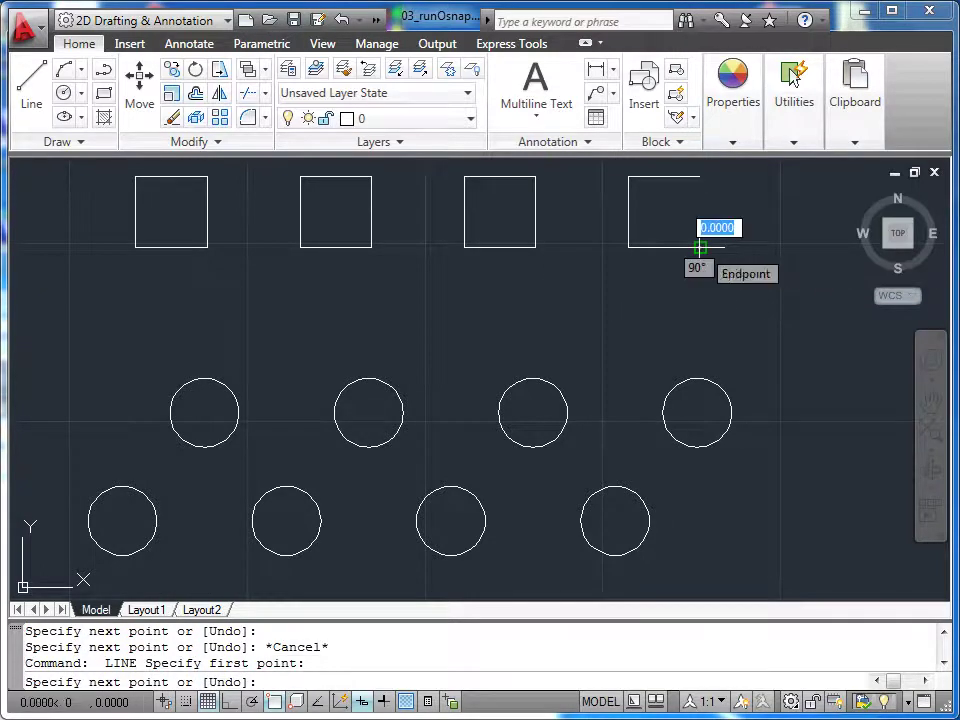
click(700, 176)
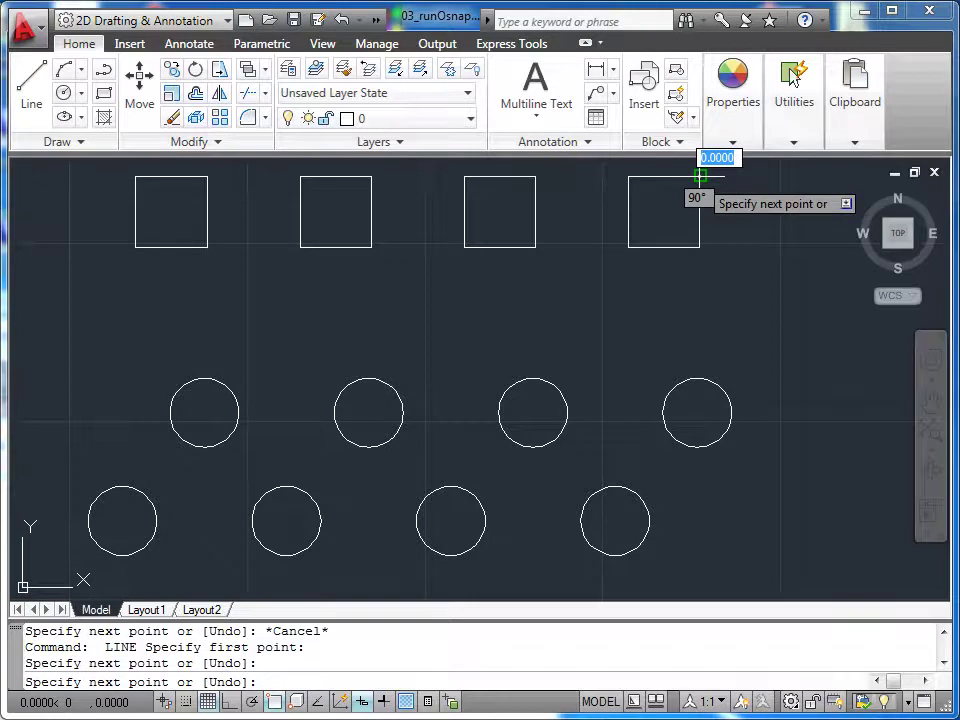
key(Escape)
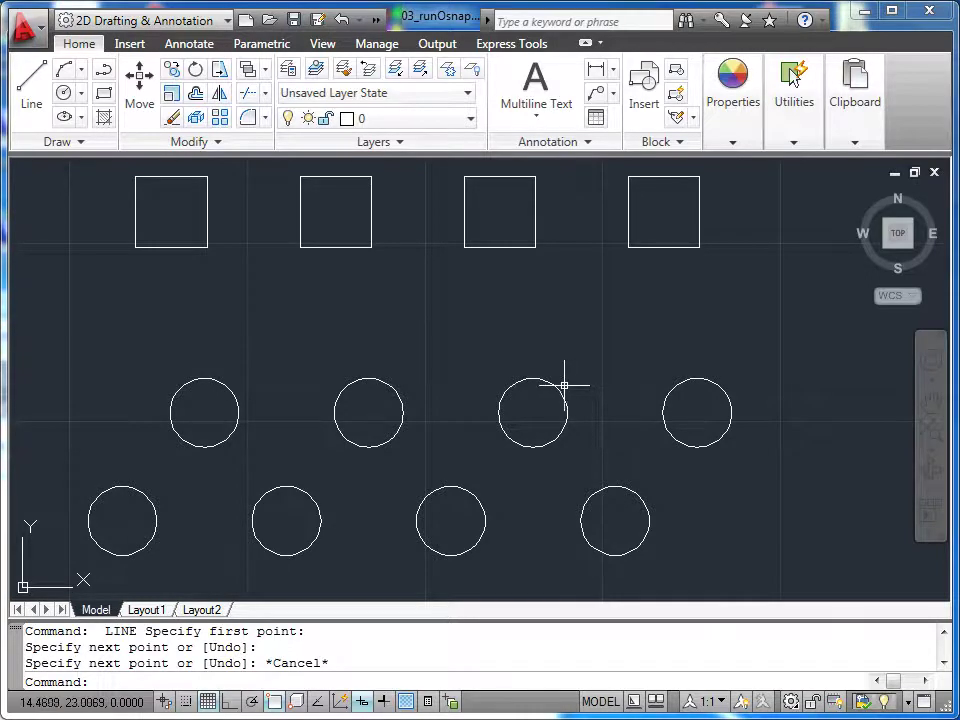
Step: Draw a zigzag line through the circle centres, alternating lower and upper rows left to right
click(36, 106)
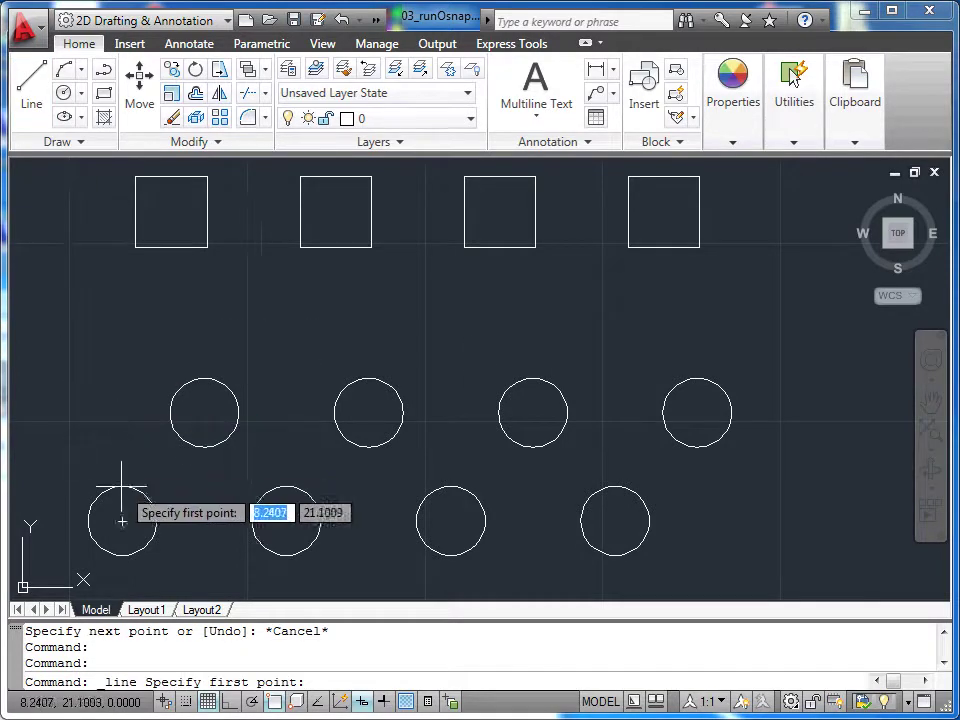
click(122, 520)
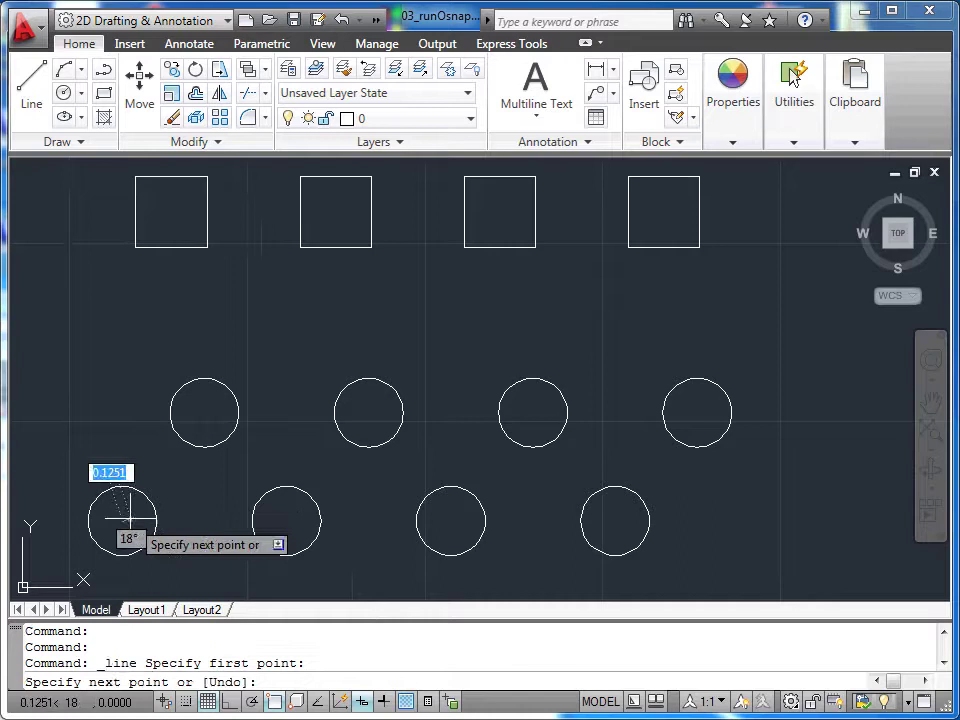
click(204, 411)
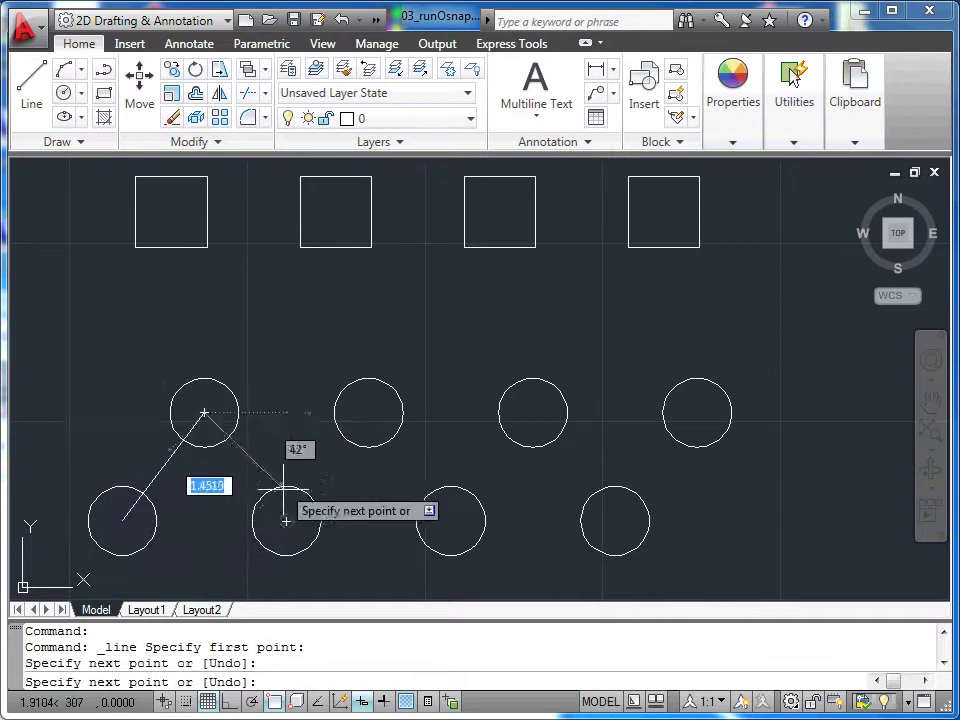
click(287, 520)
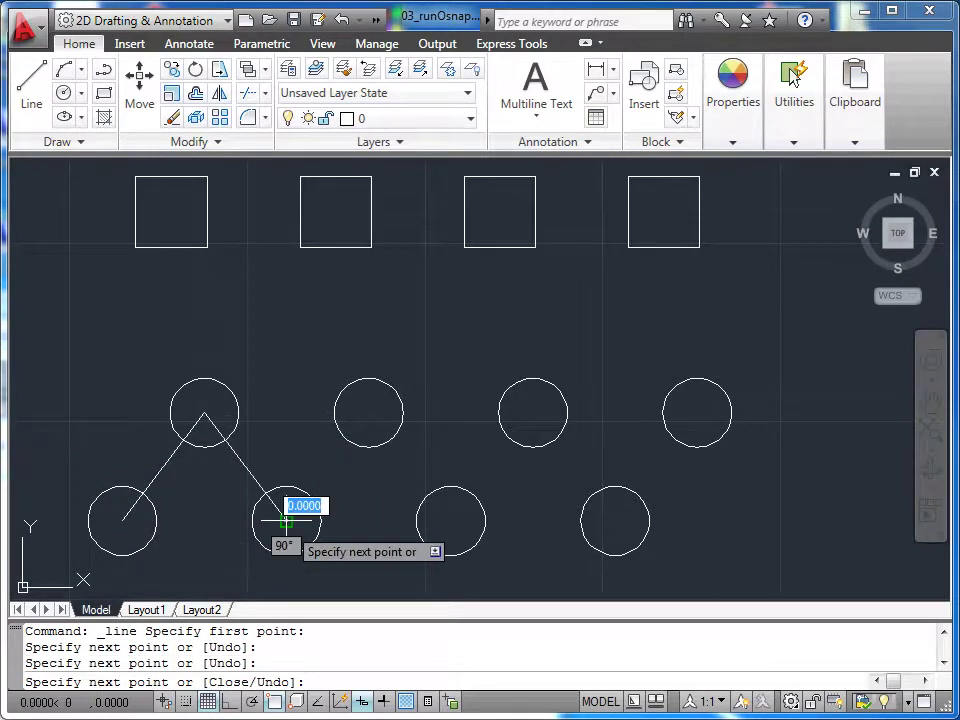
click(368, 411)
click(450, 520)
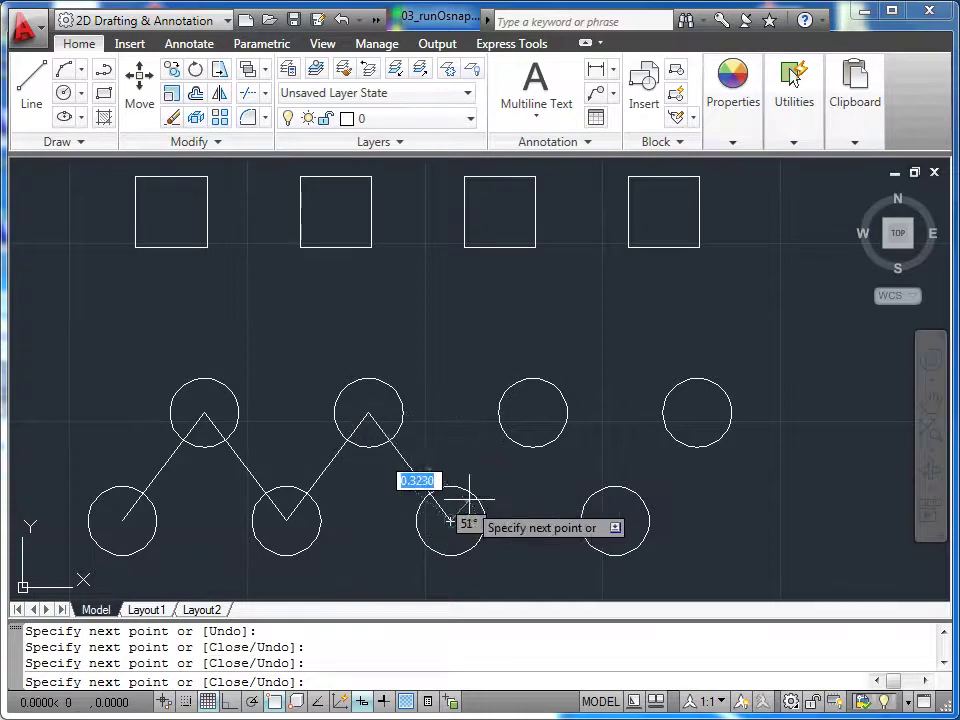
click(615, 520)
click(697, 411)
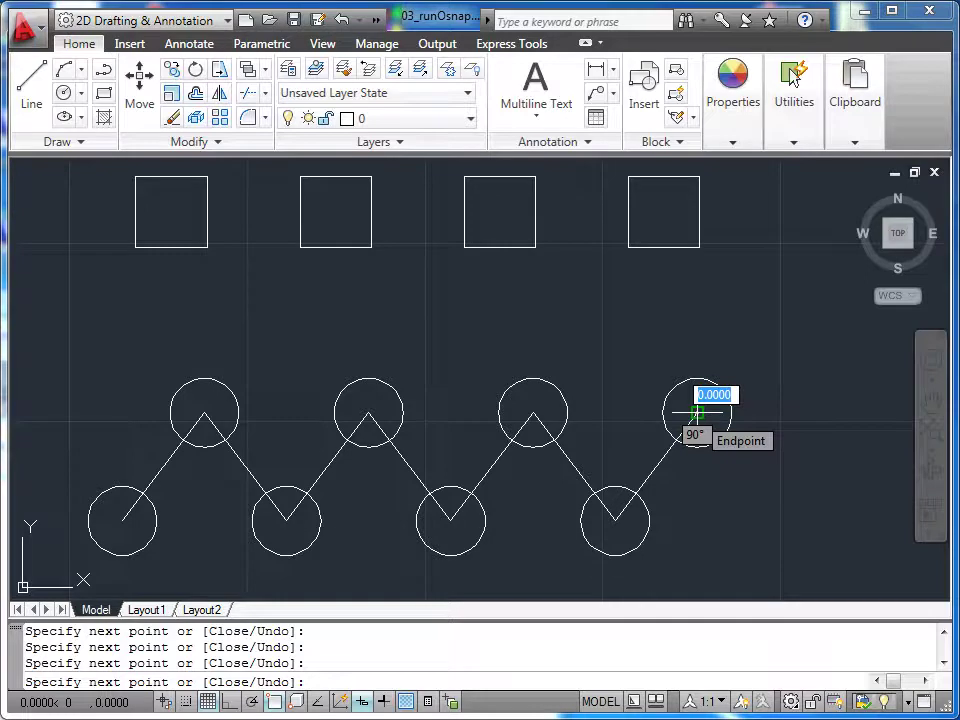
key(Escape)
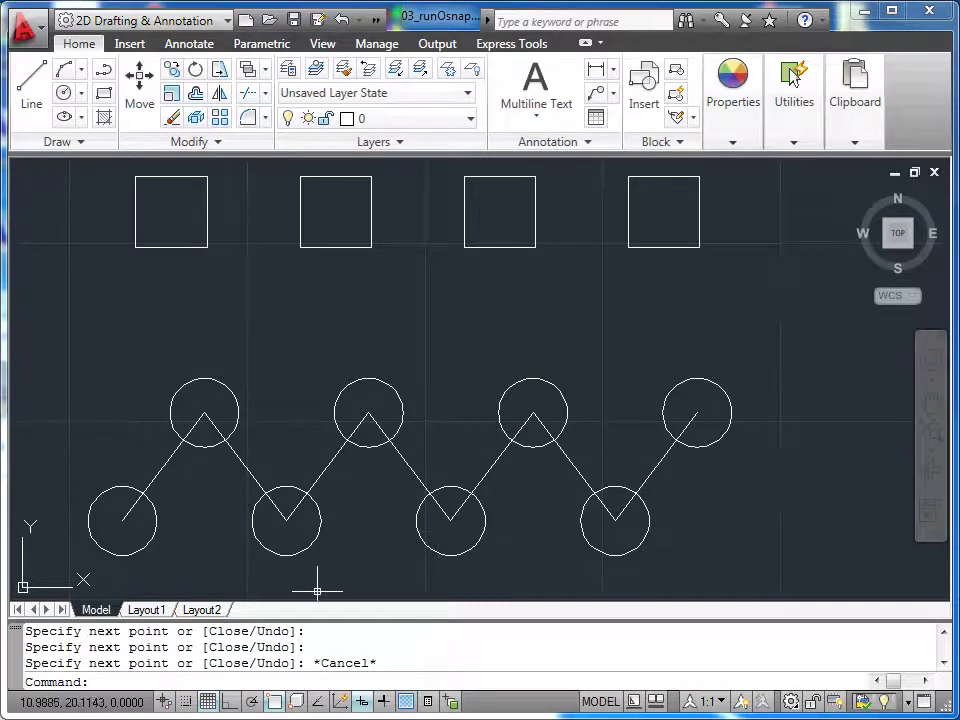
Step: Clear all object snap modes in Drafting Settings, then enable only Endpoint and Center
right_click(279, 702)
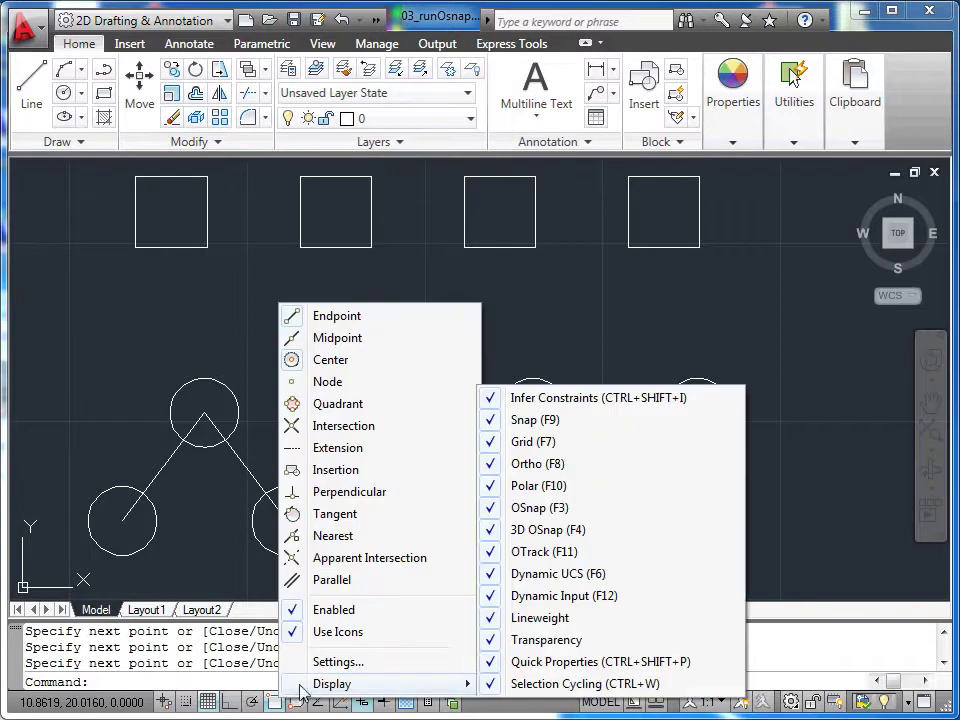
click(322, 661)
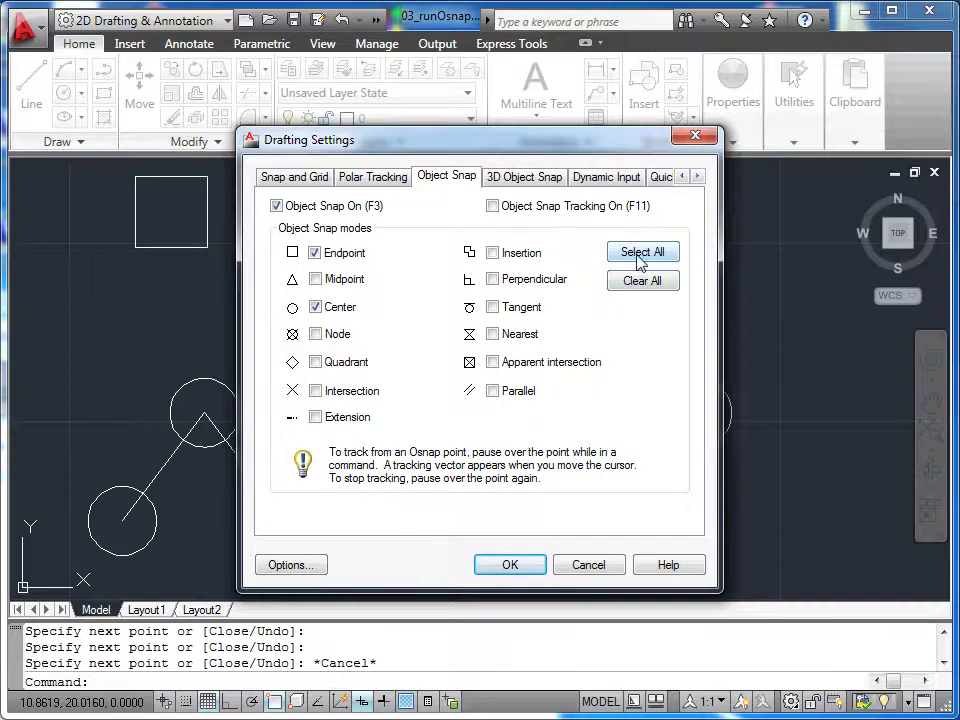
click(640, 256)
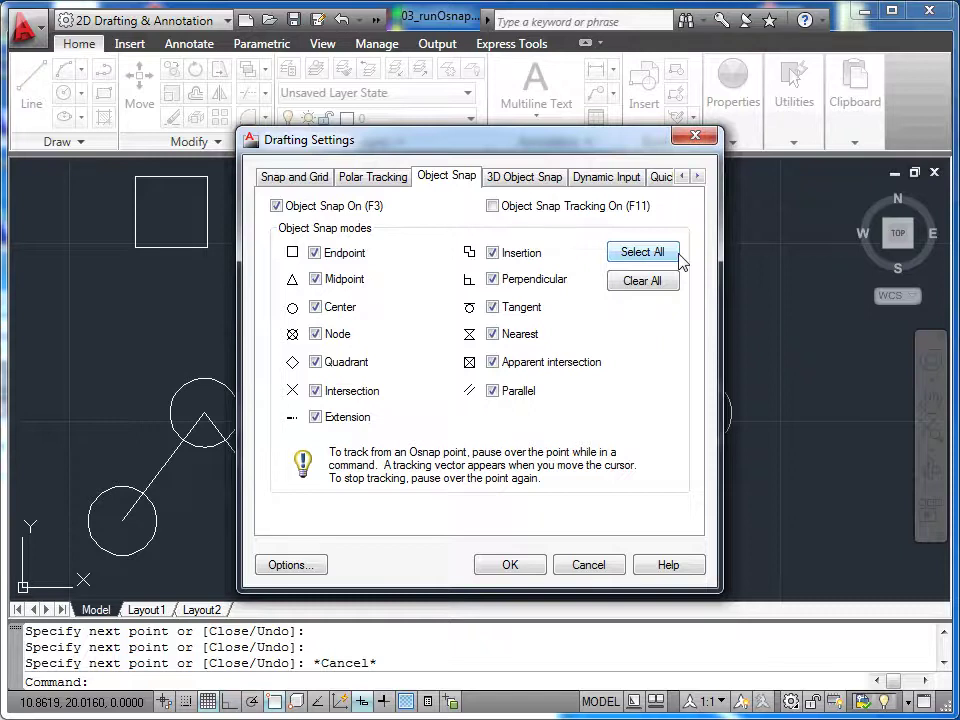
click(647, 284)
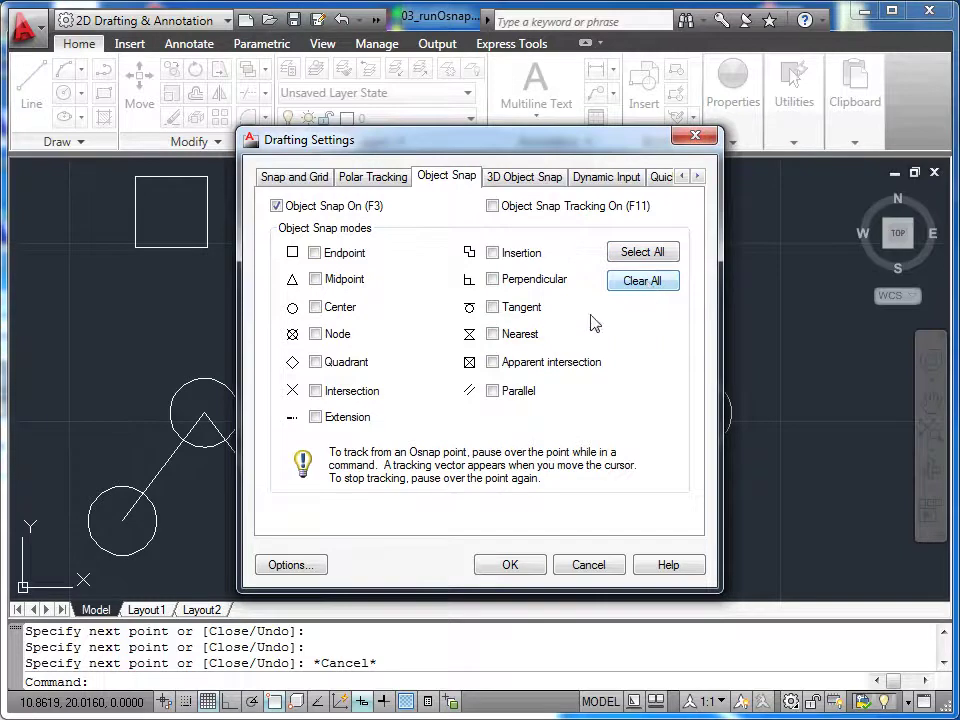
click(314, 254)
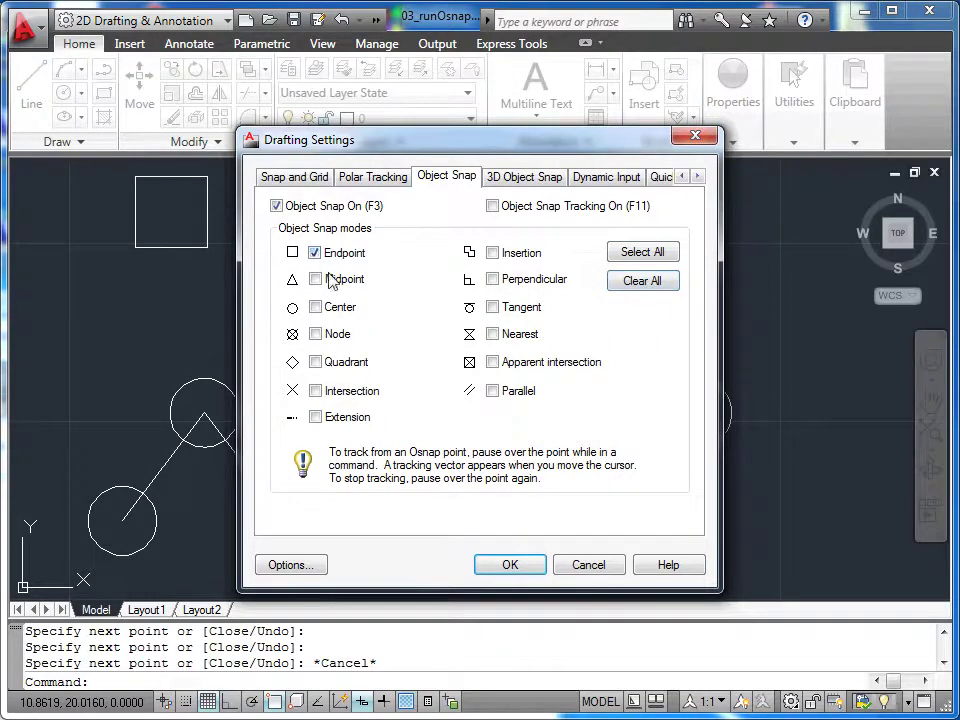
click(317, 307)
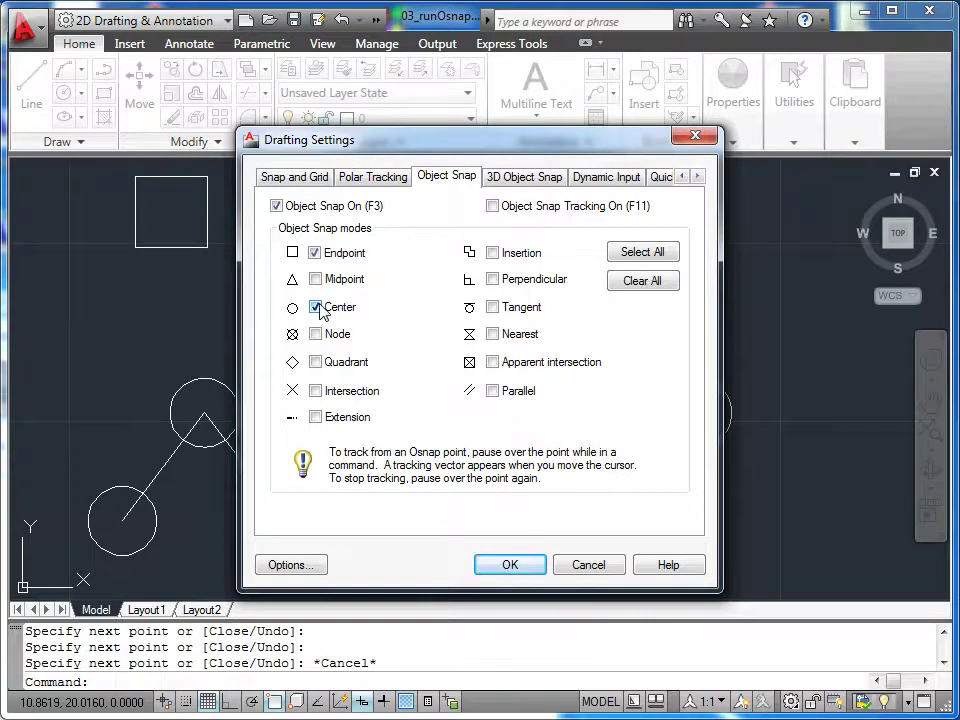
click(512, 562)
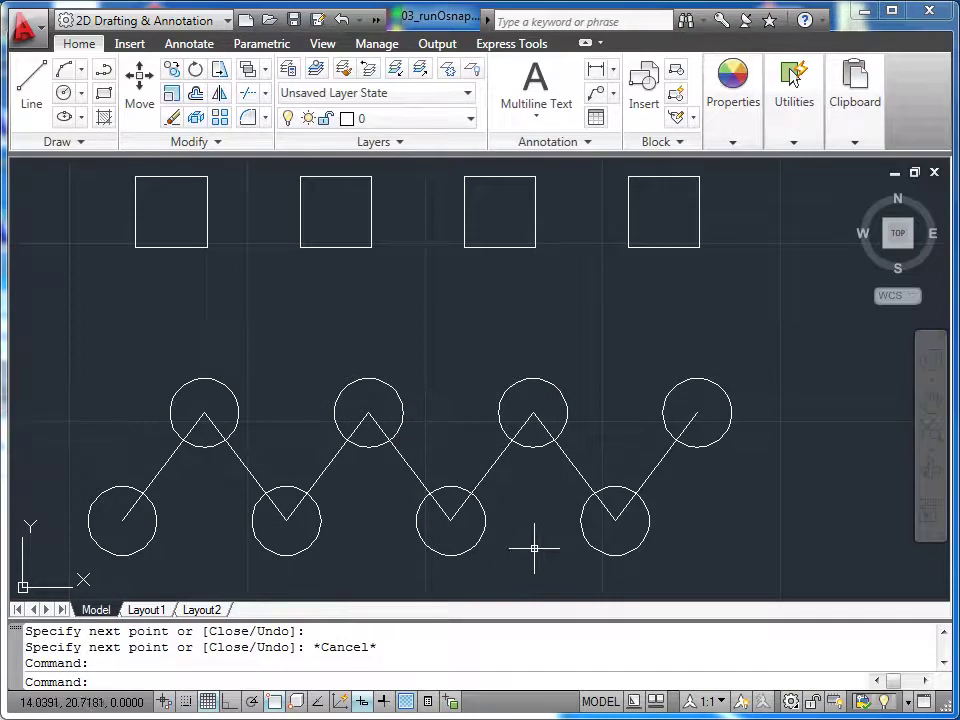
Step: Pan left until the dimensioned 5x5 reference square with three holes is visible
middle_drag(820, 416, 414, 413)
middle_drag(655, 413, 278, 413)
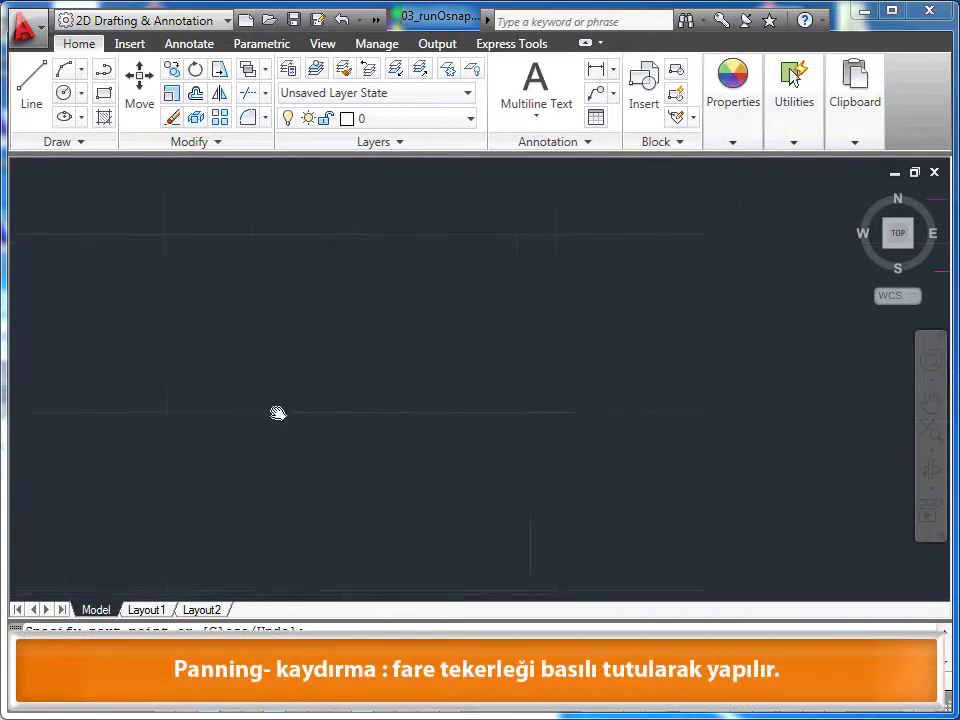
middle_drag(529, 401, 199, 399)
mouse_move(321, 397)
middle_down()
mouse_move(163, 396)
mouse_move(154, 405)
mouse_move(276, 384)
middle_up()
scroll(171, 401, down, 2)
scroll(175, 400, up, 2)
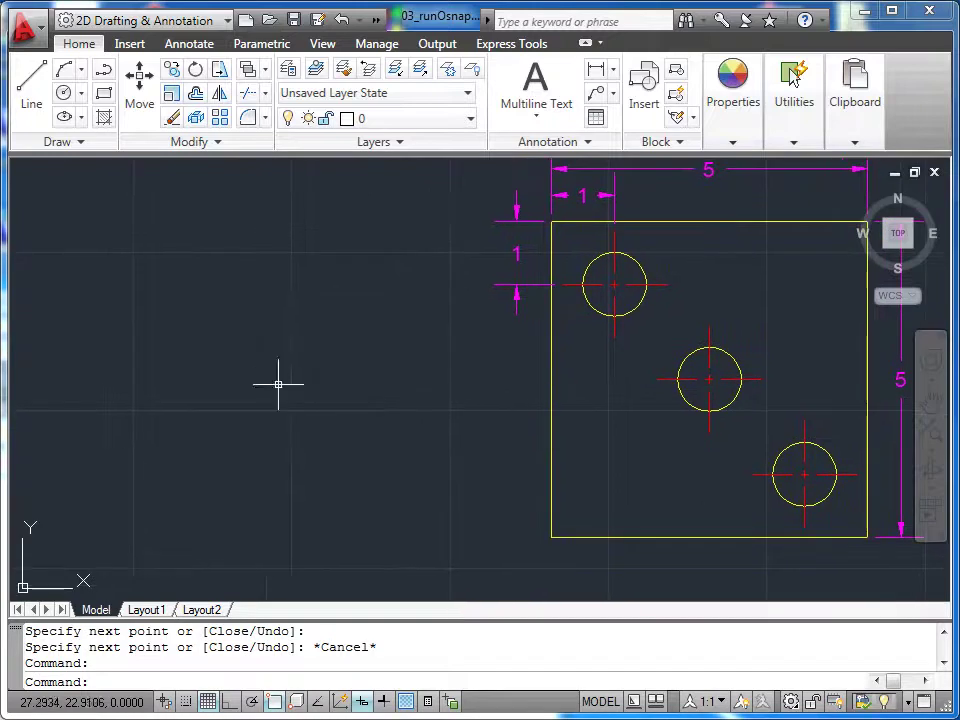
Step: Draw a closed 5 by 5 square with Ortho on, using typed side lengths of 5
click(33, 80)
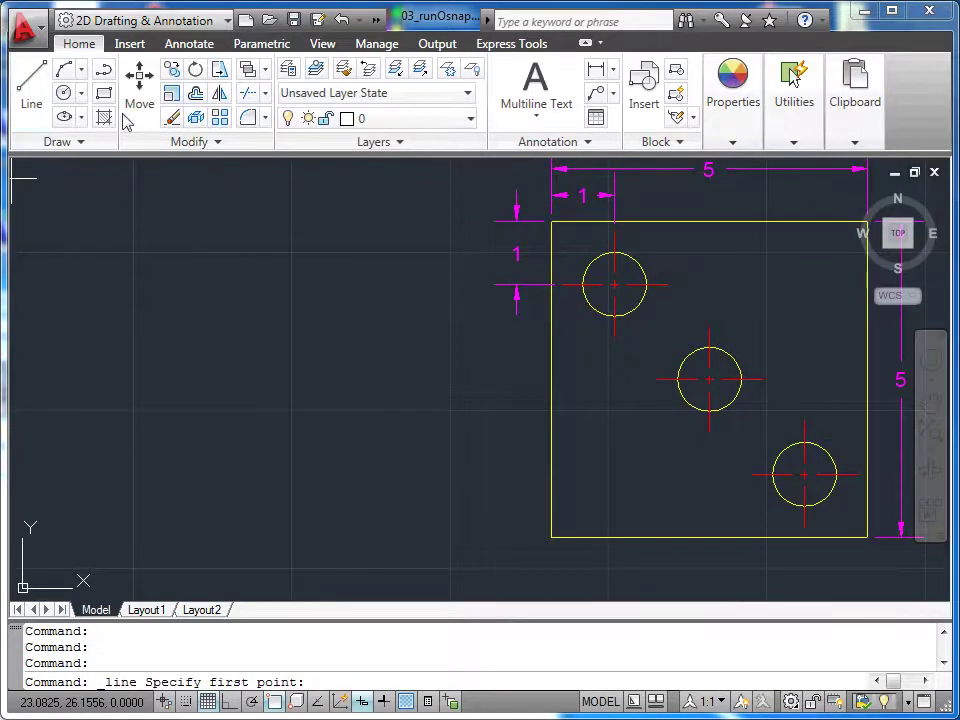
click(452, 535)
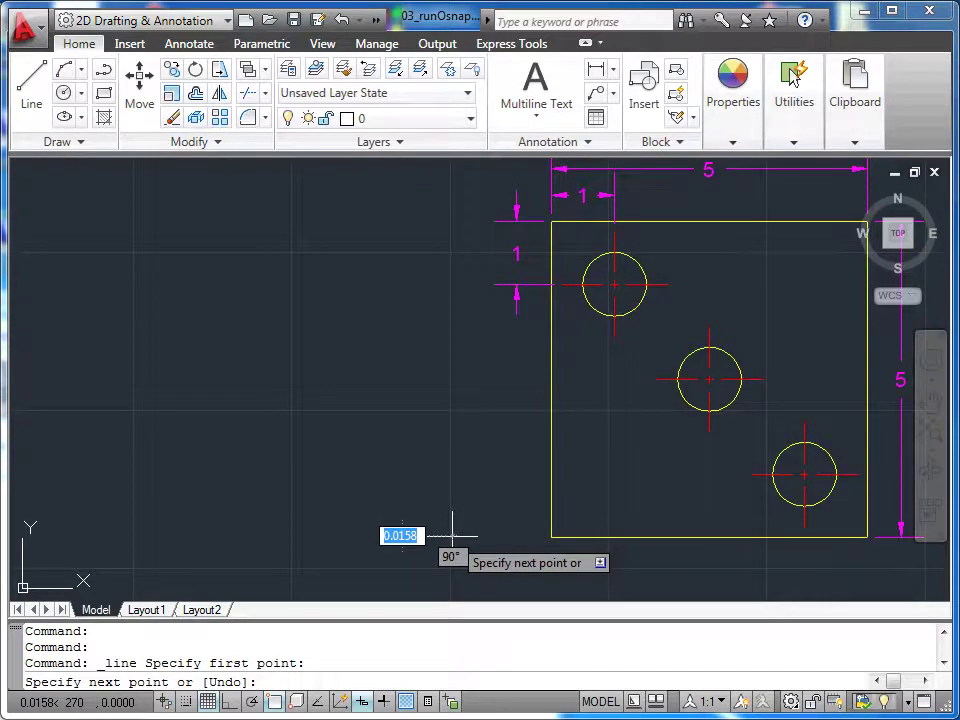
key(F8)
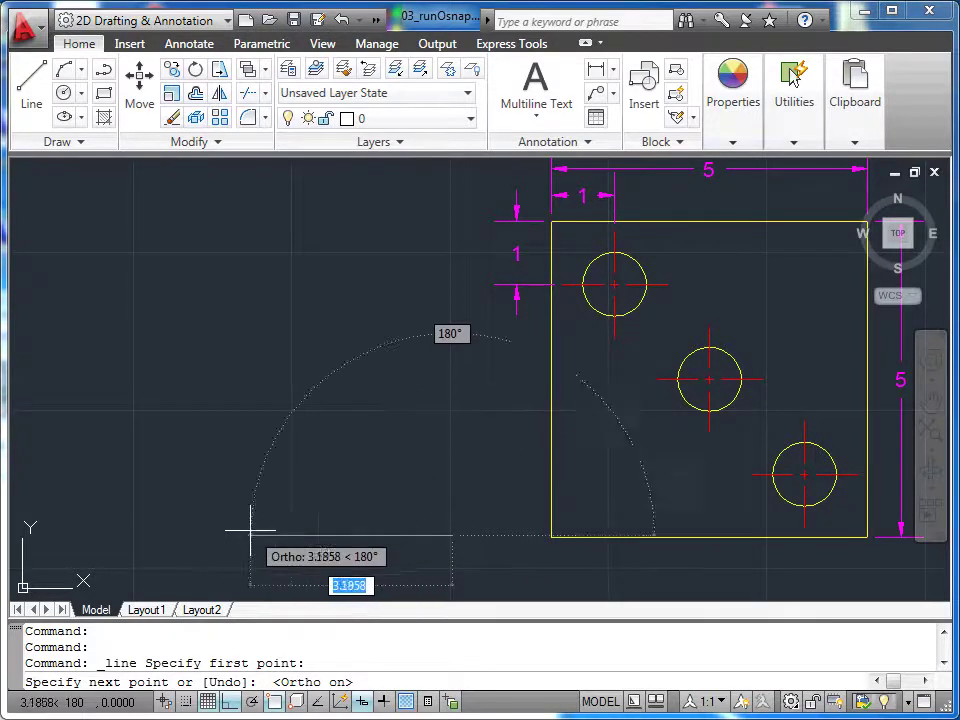
text(5)
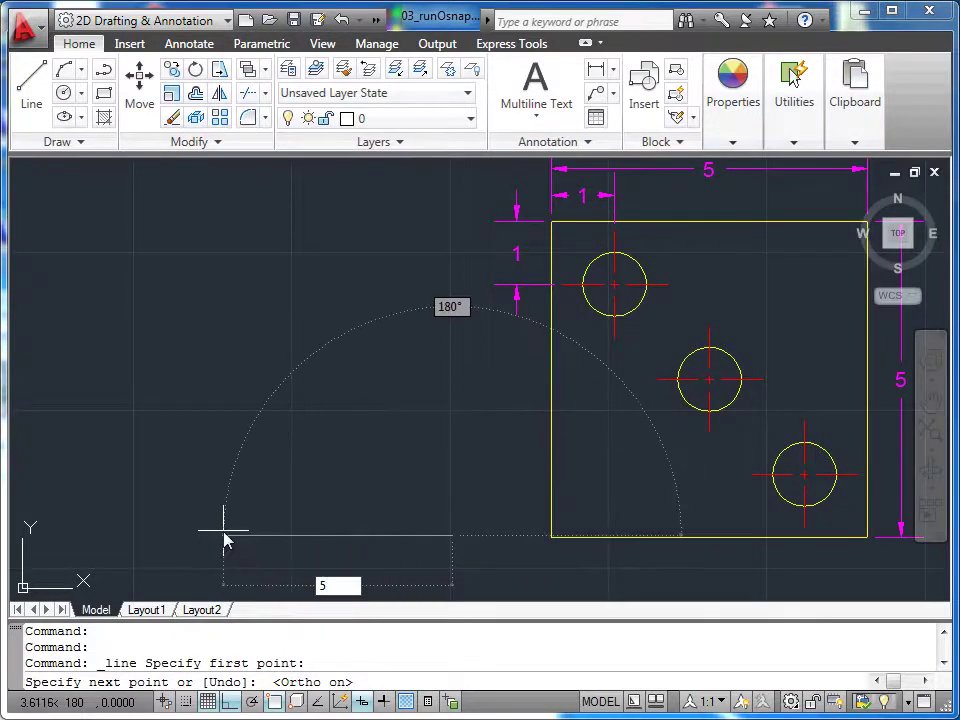
key(Return)
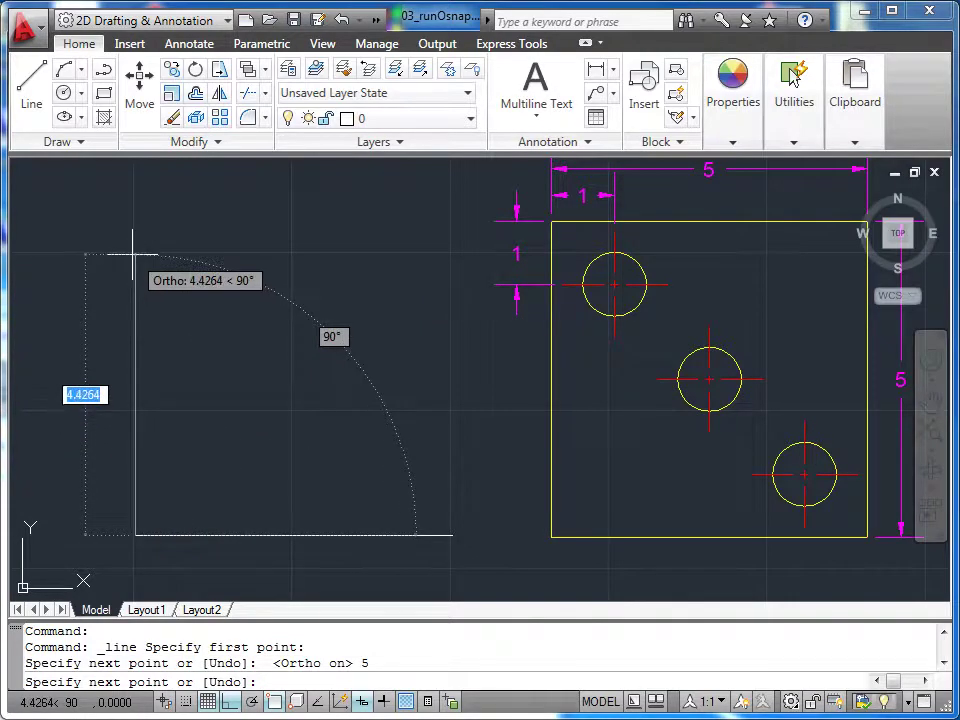
text(5)
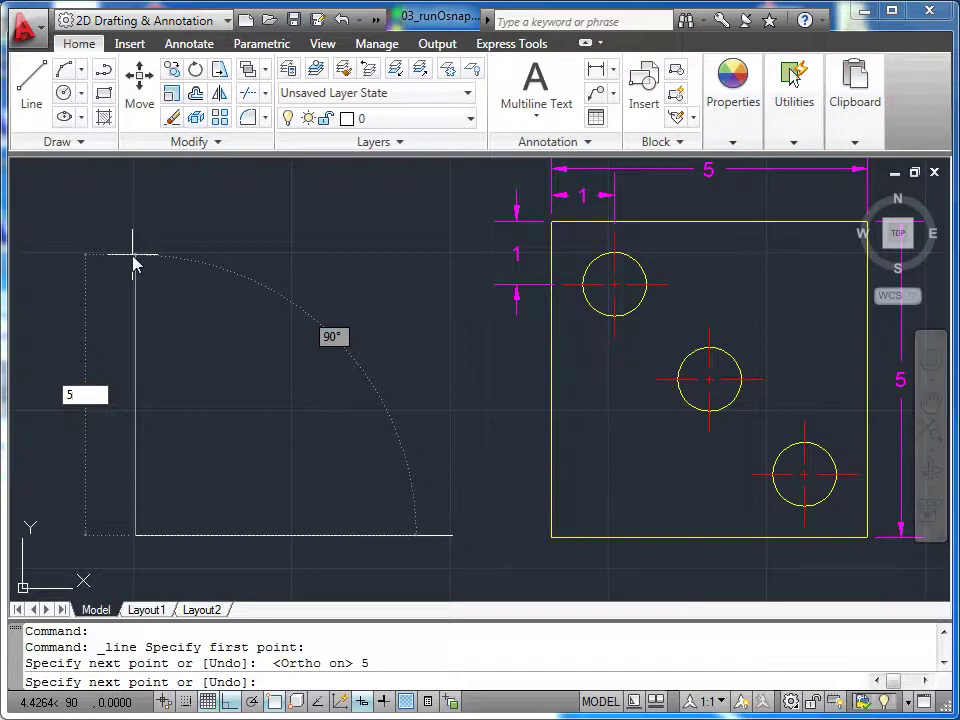
key(Return)
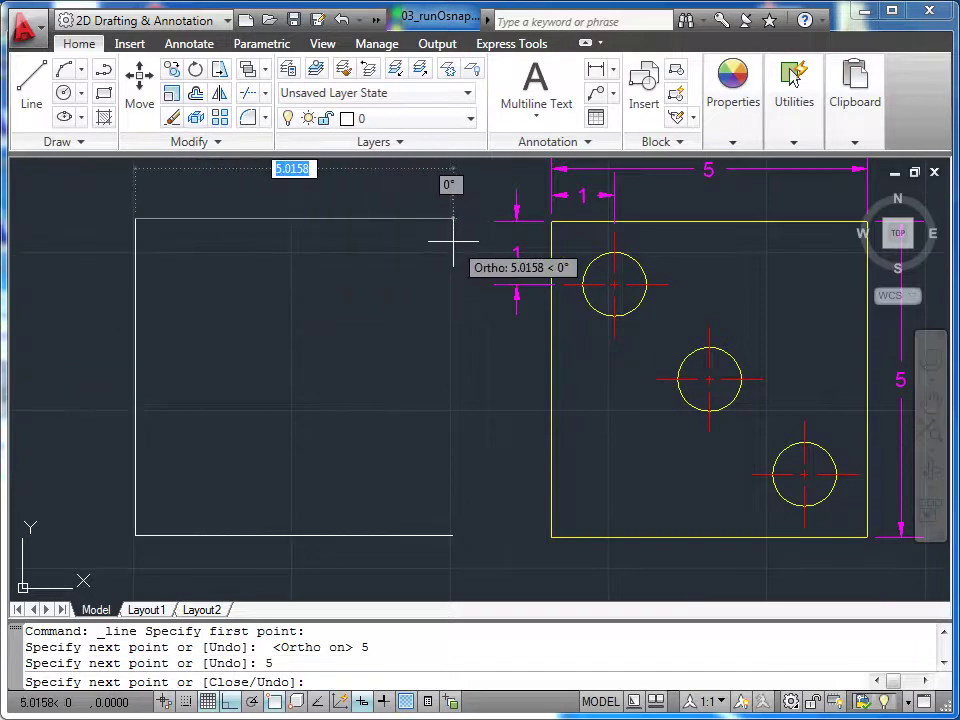
text(5)
key(Return)
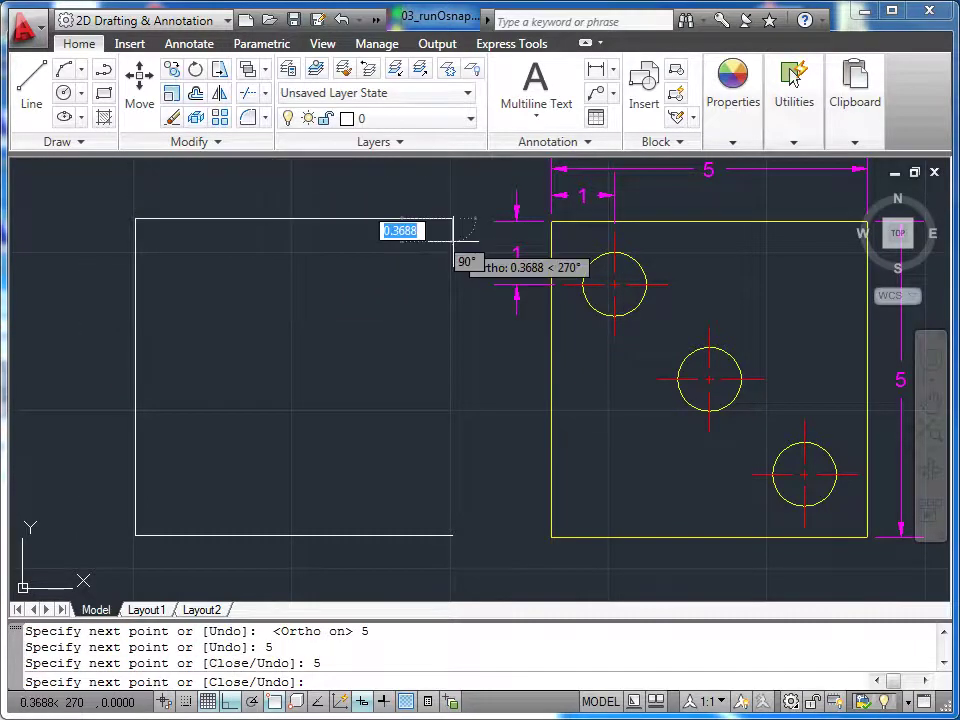
right_click(455, 240)
click(508, 329)
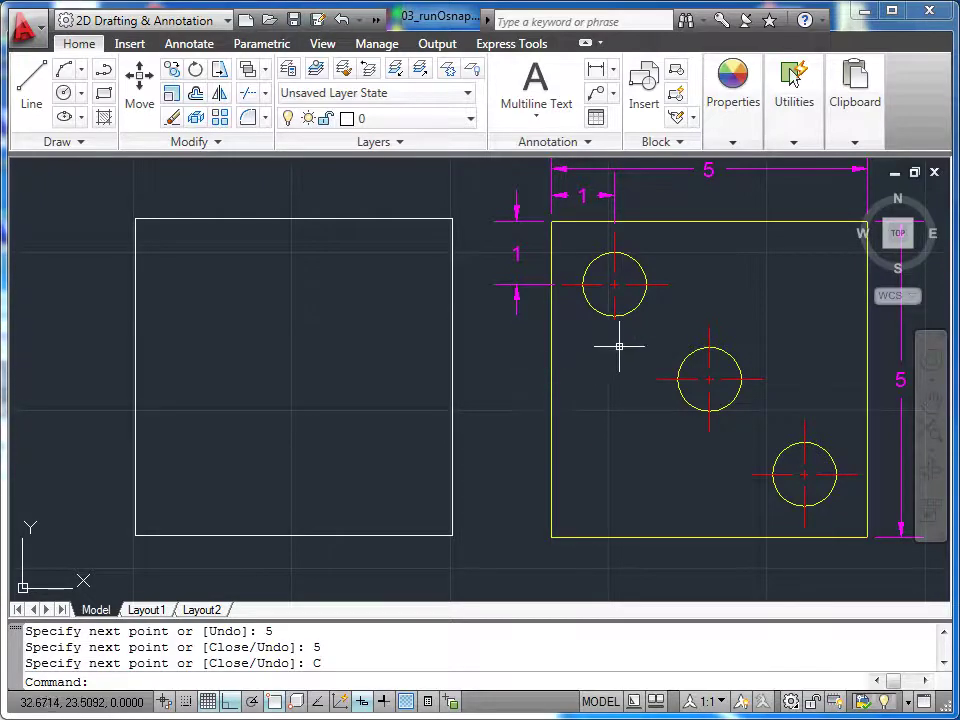
click(642, 298)
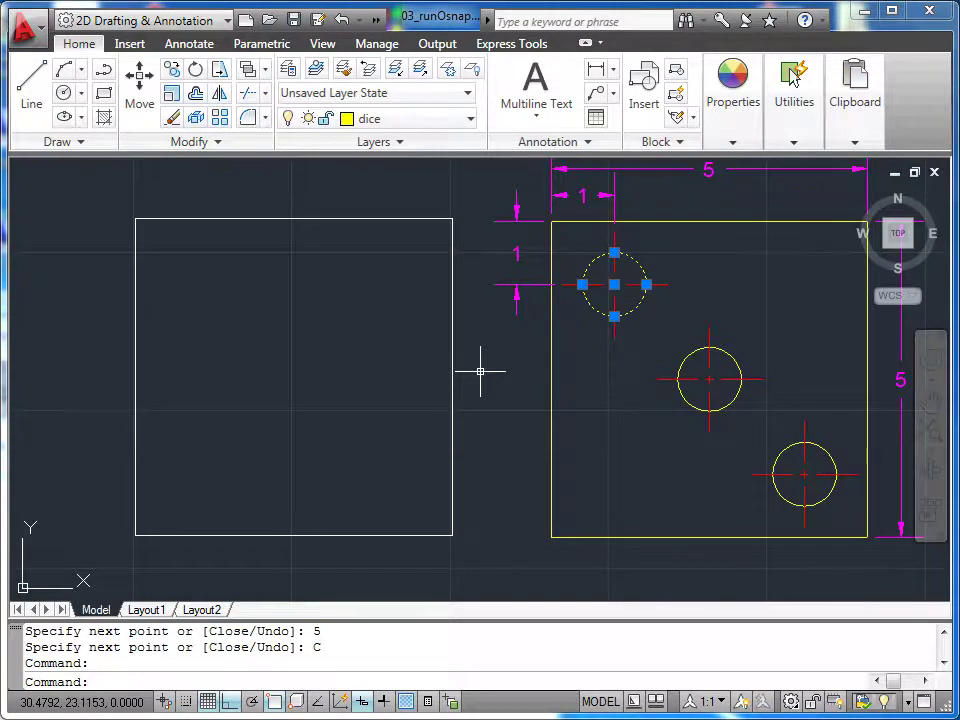
Step: Show the selected top-left reference hole in the Properties palette, then deselect it
key(ctrl+1)
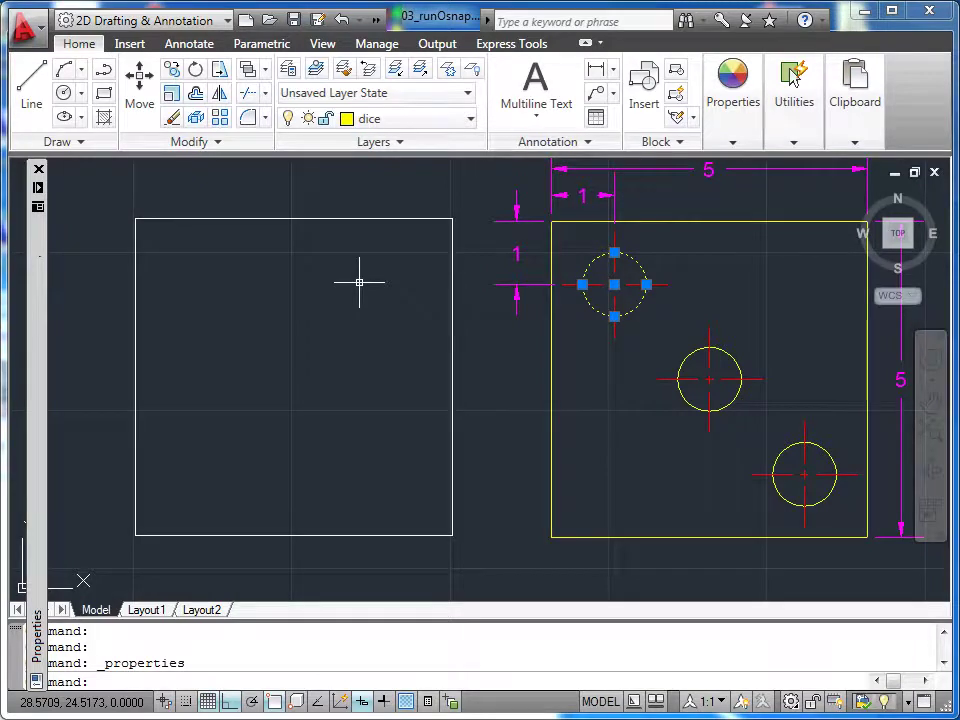
key(Escape)
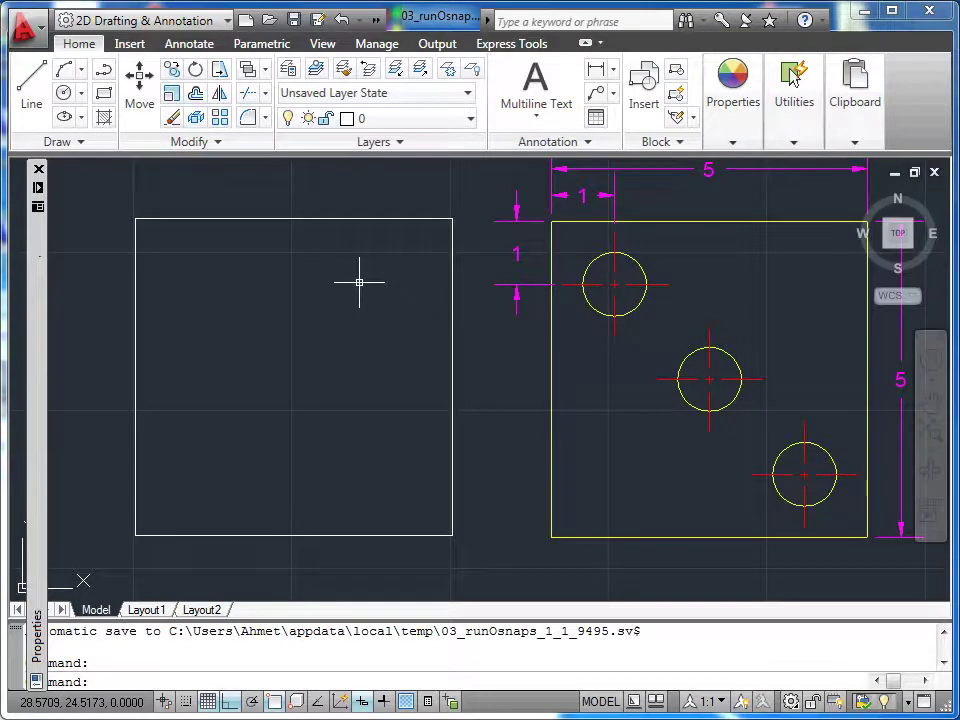
Step: Draw a radius-1 circle centred on the new square's top-left corner
click(64, 92)
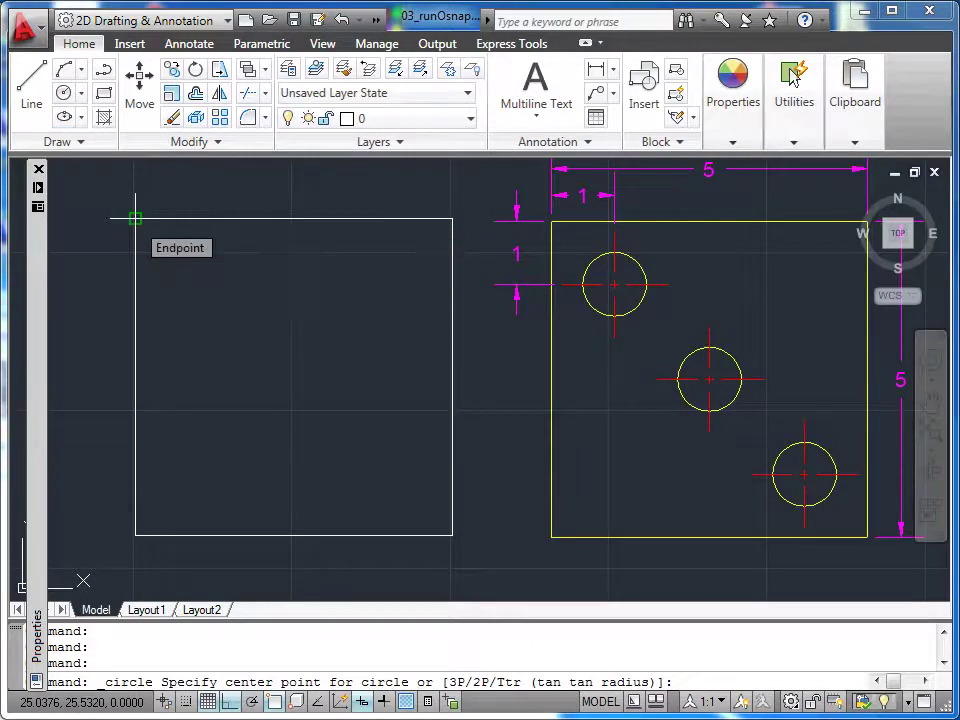
click(135, 218)
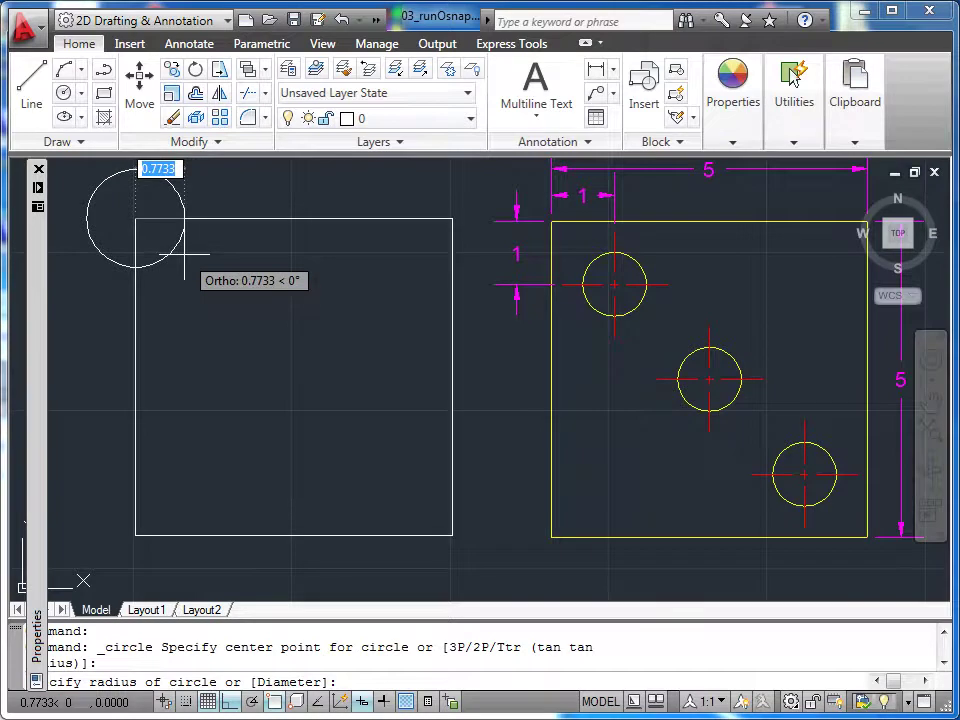
text(1)
key(Return)
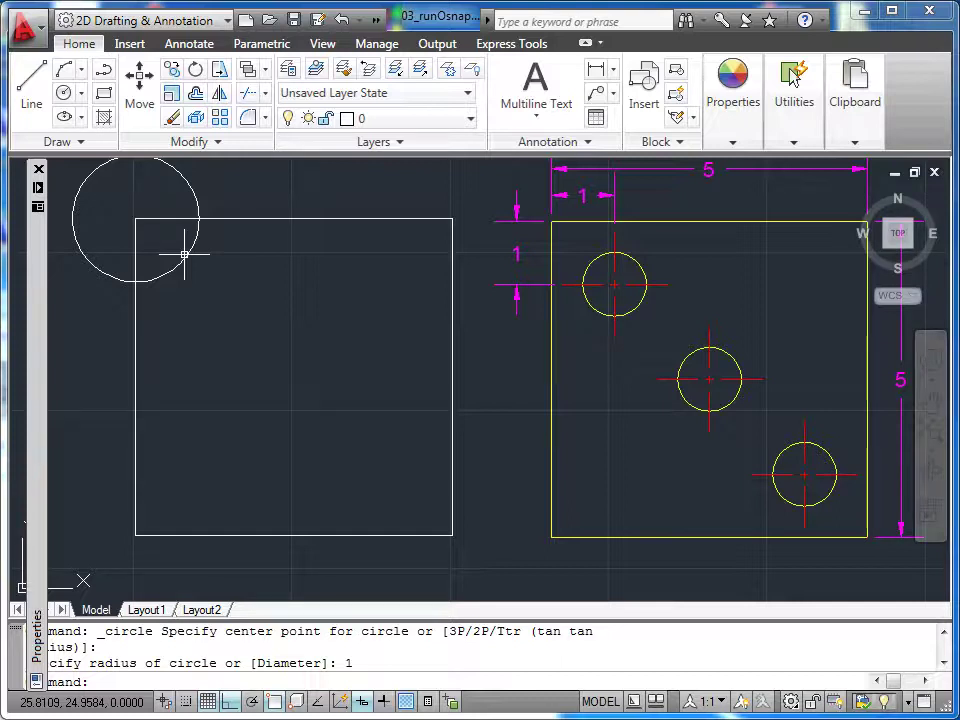
Step: Draw a 1-unit line downward from where that circle crosses the square's top edge
click(39, 111)
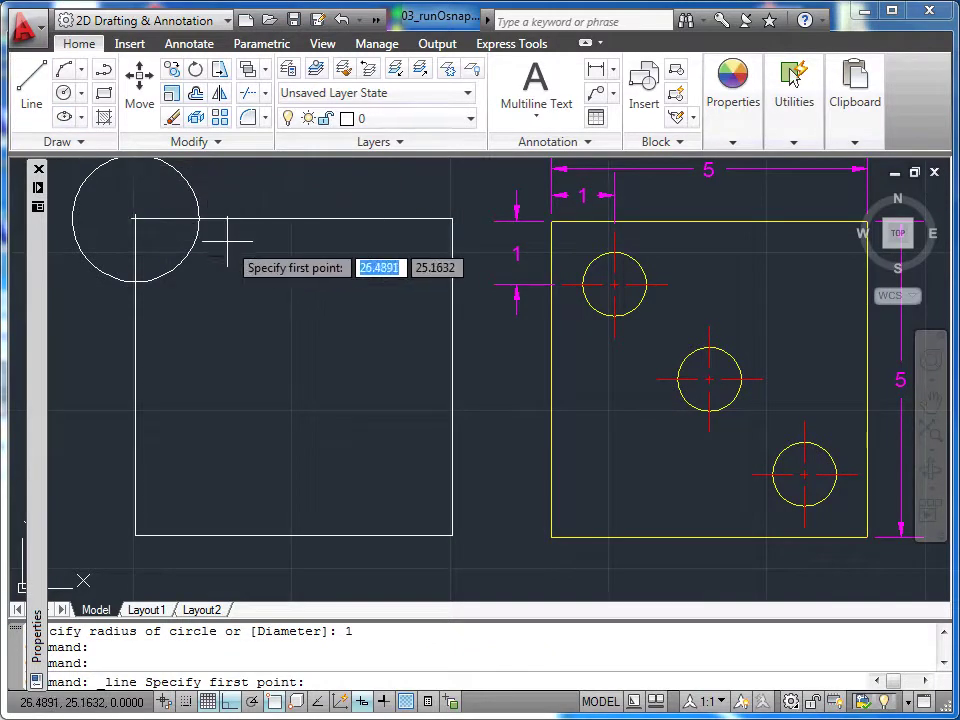
shift+right_click(230, 250)
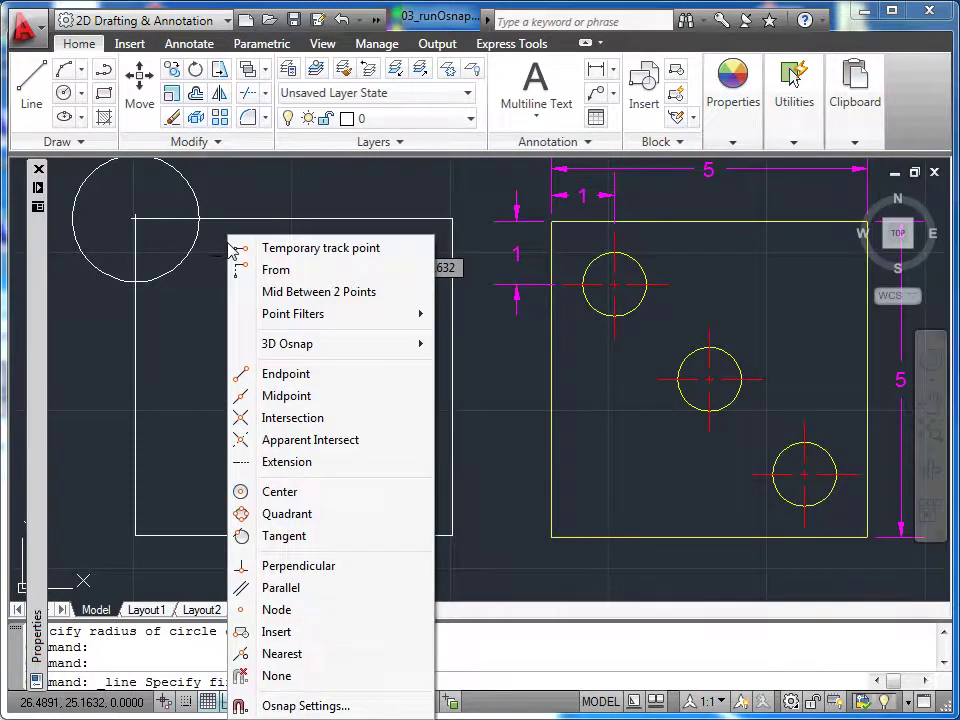
click(305, 418)
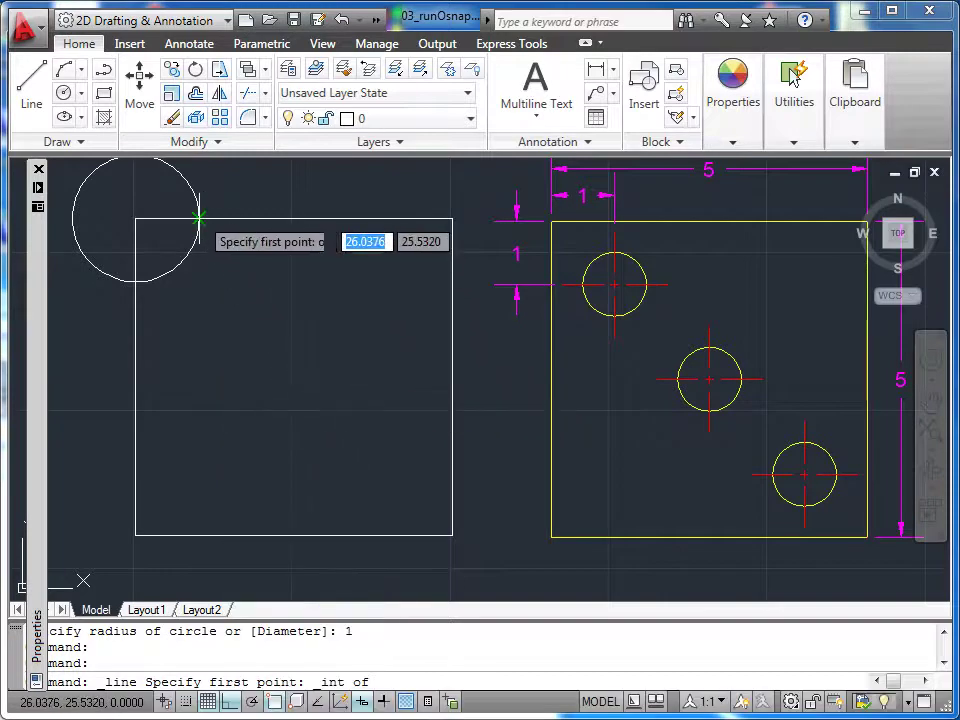
click(199, 218)
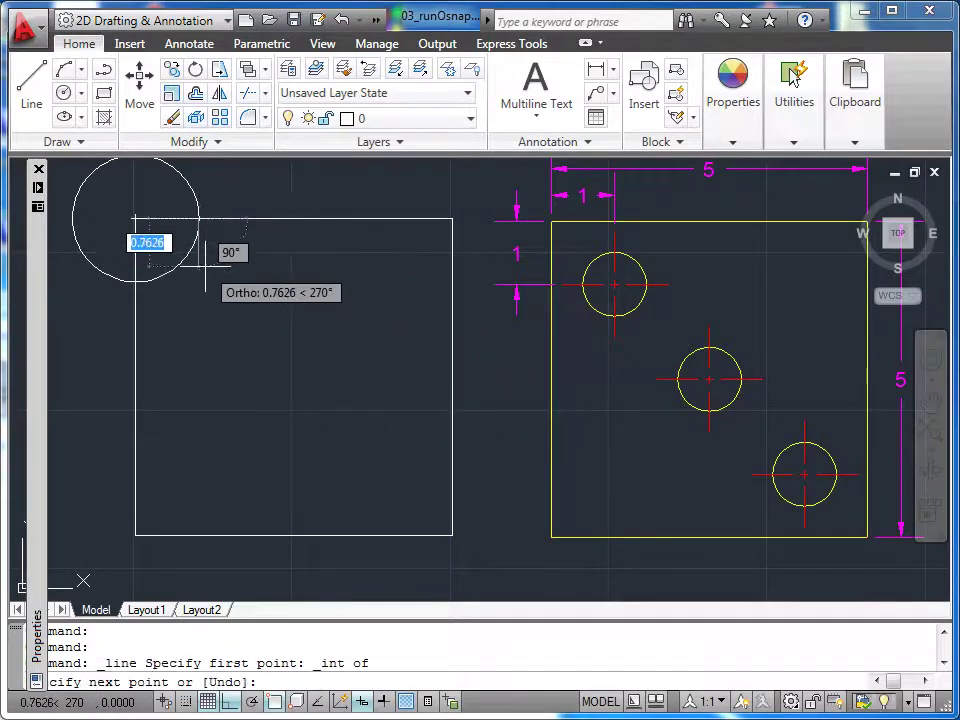
text(1)
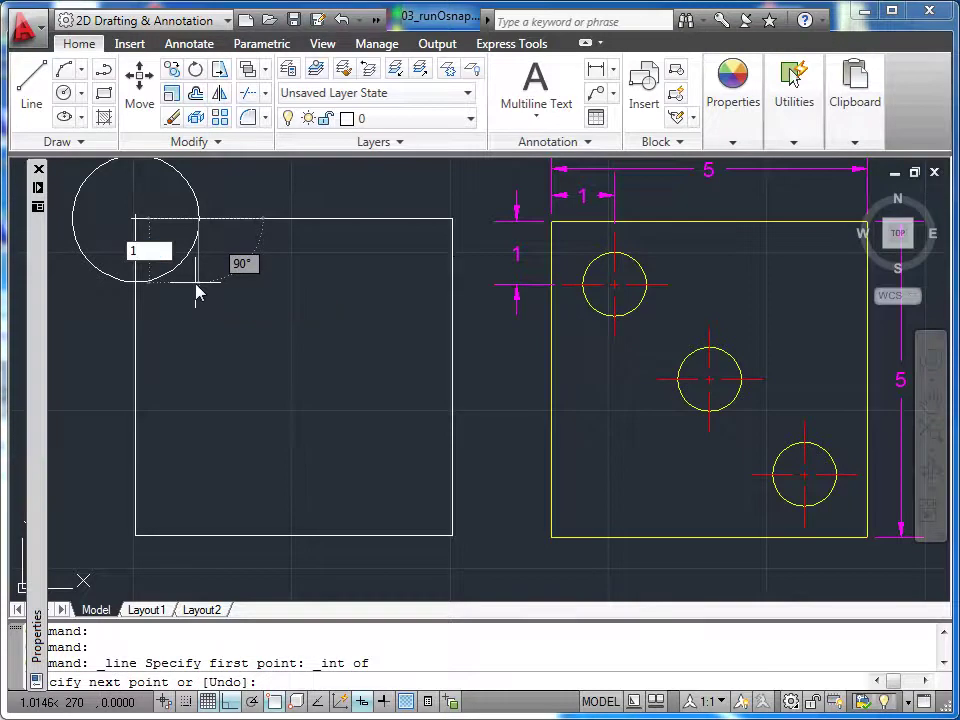
key(Return)
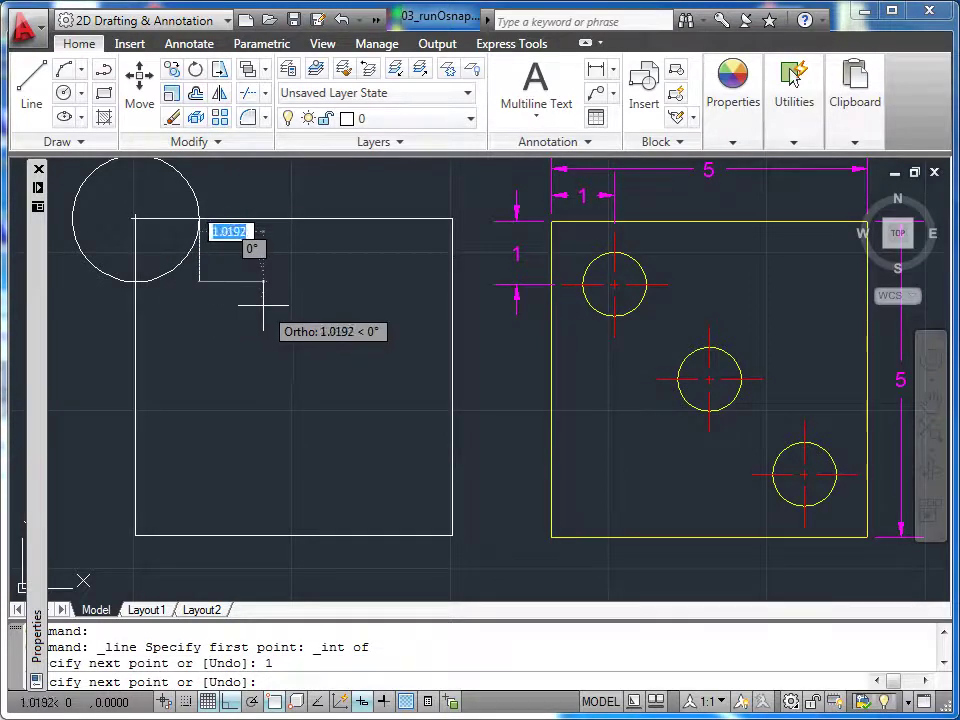
key(Escape)
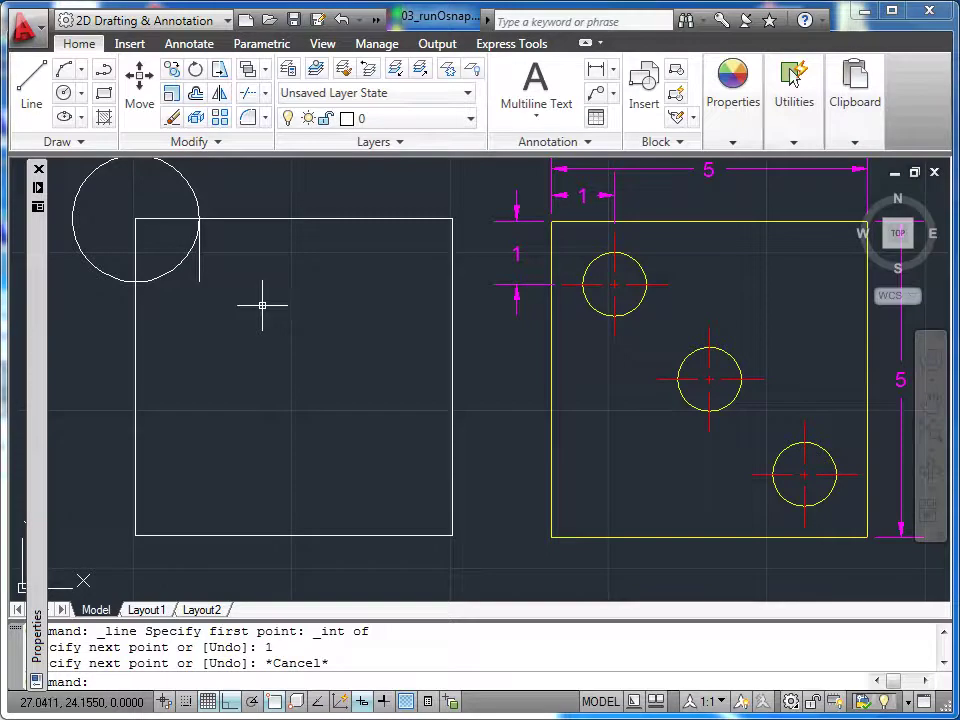
click(65, 95)
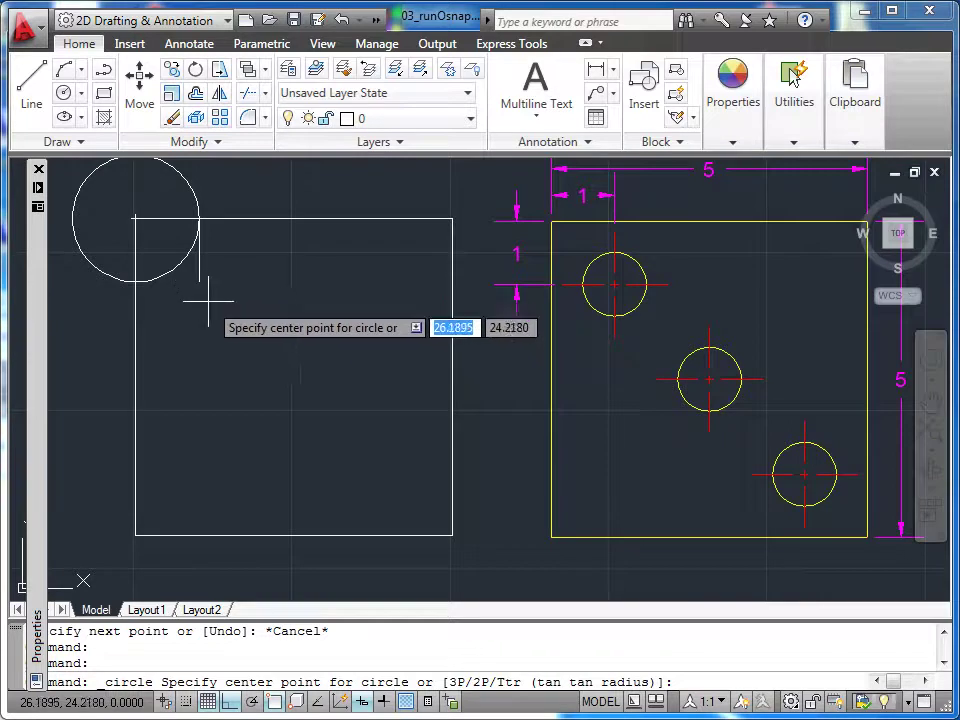
Step: Draw a 0.5-radius hole circle centred on the dropped line's lower end
click(199, 280)
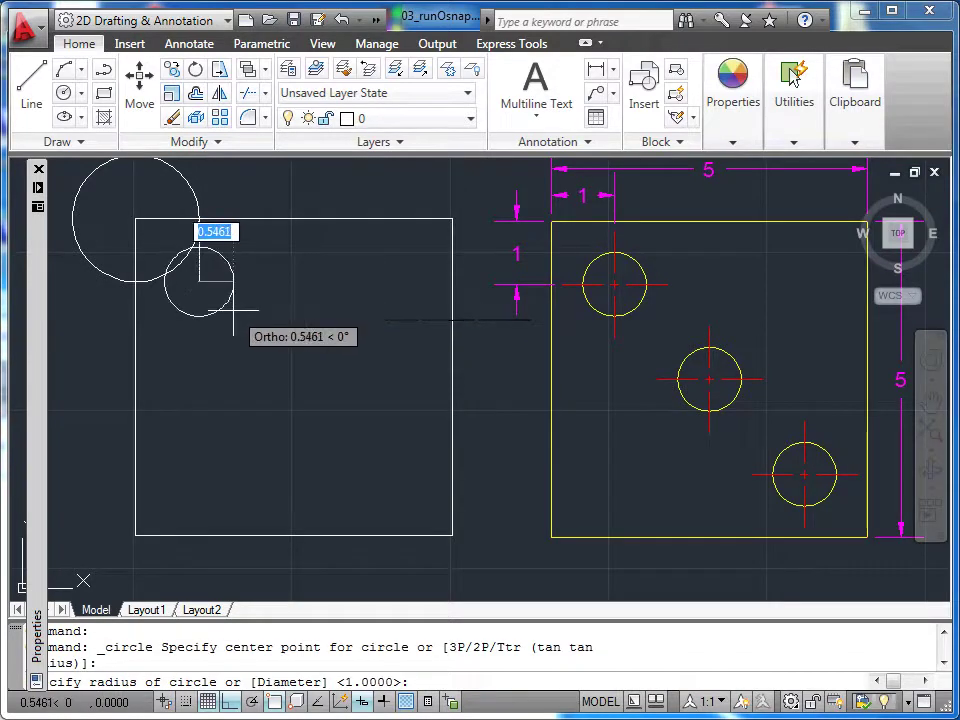
text(0.5)
key(Return)
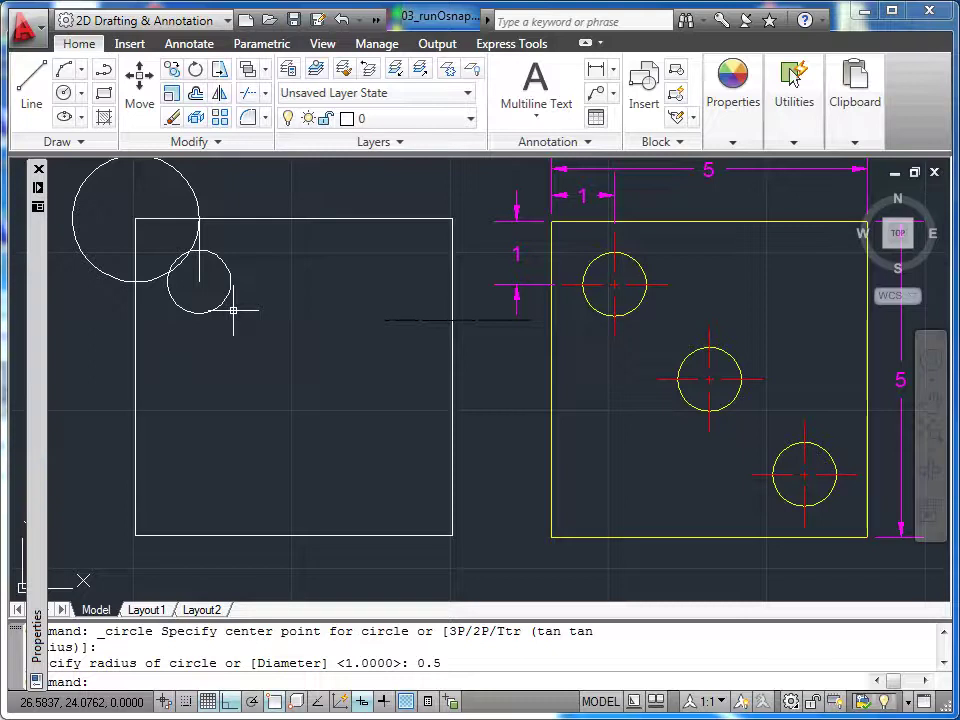
key(Return)
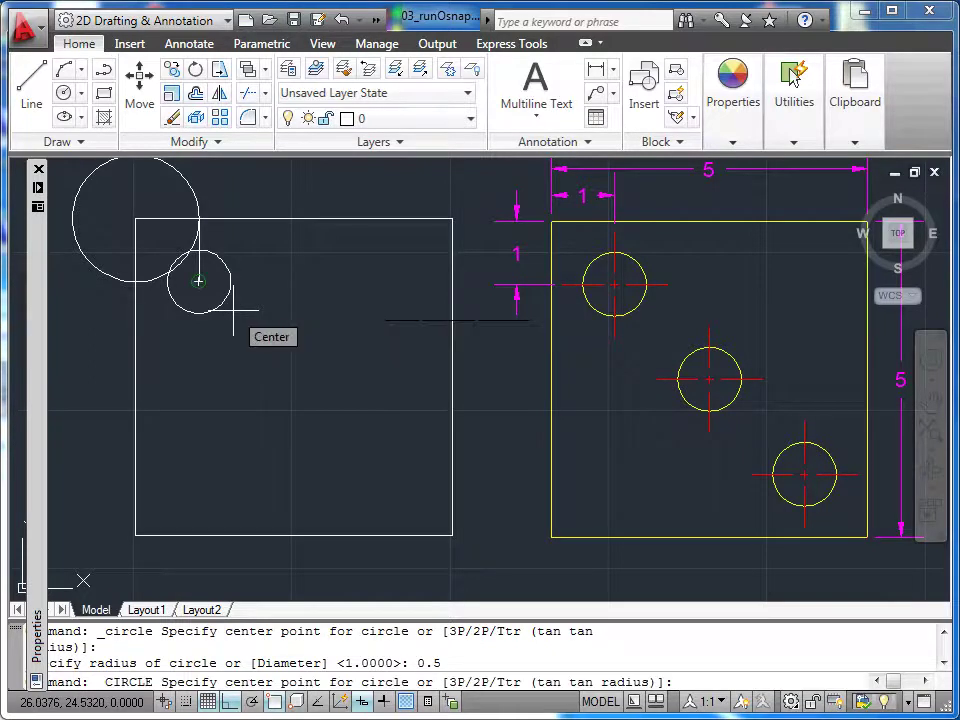
Step: Draw a radius-1 circle centred on the square's lower-right corner
click(452, 535)
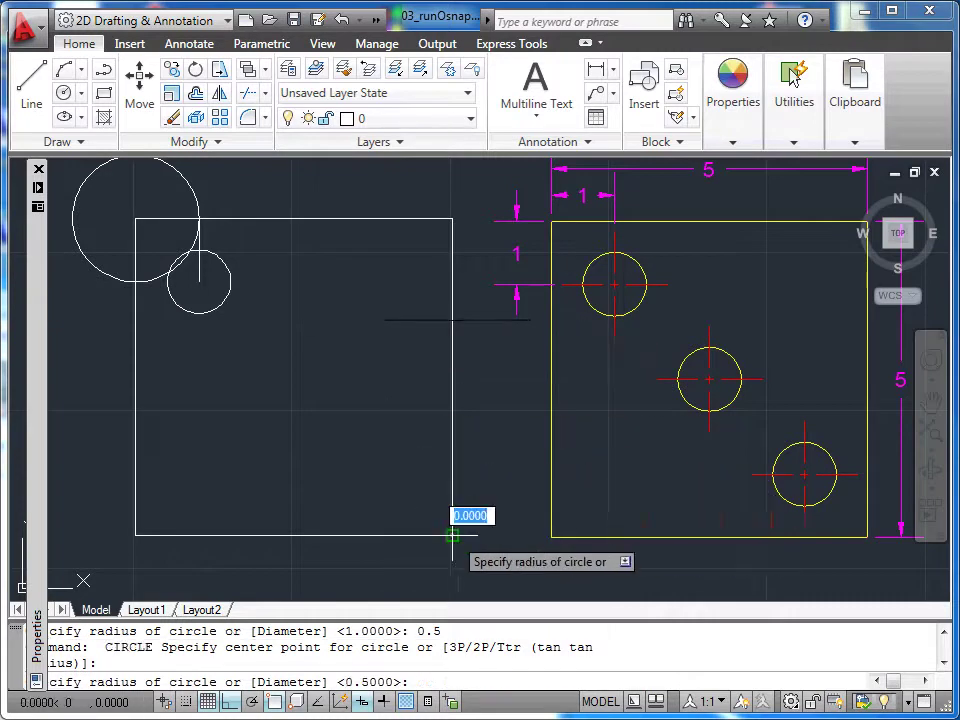
text(1)
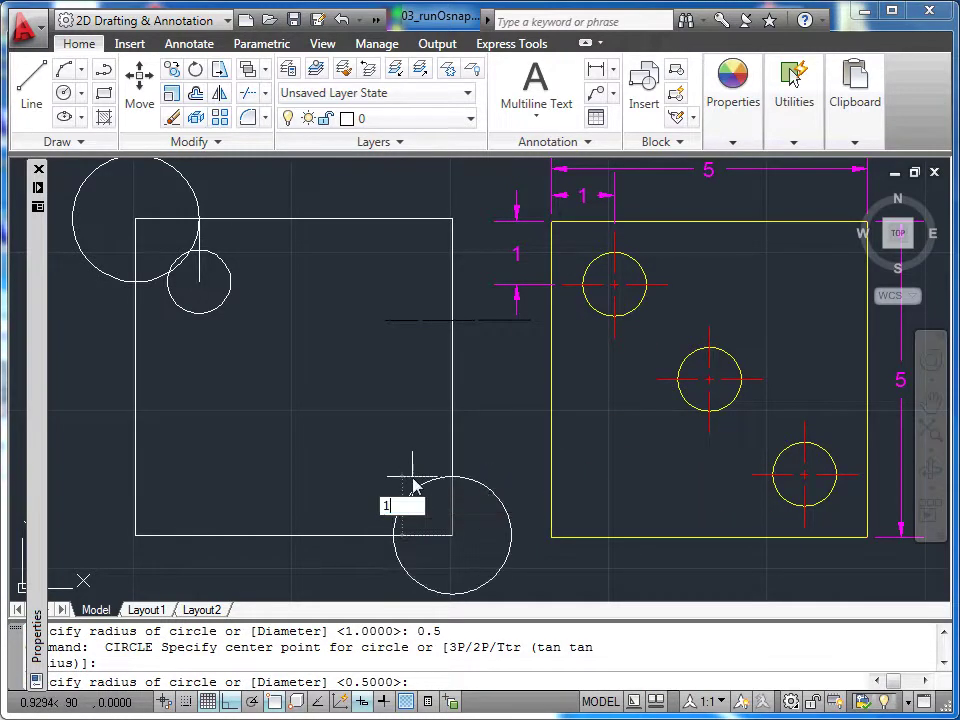
key(Return)
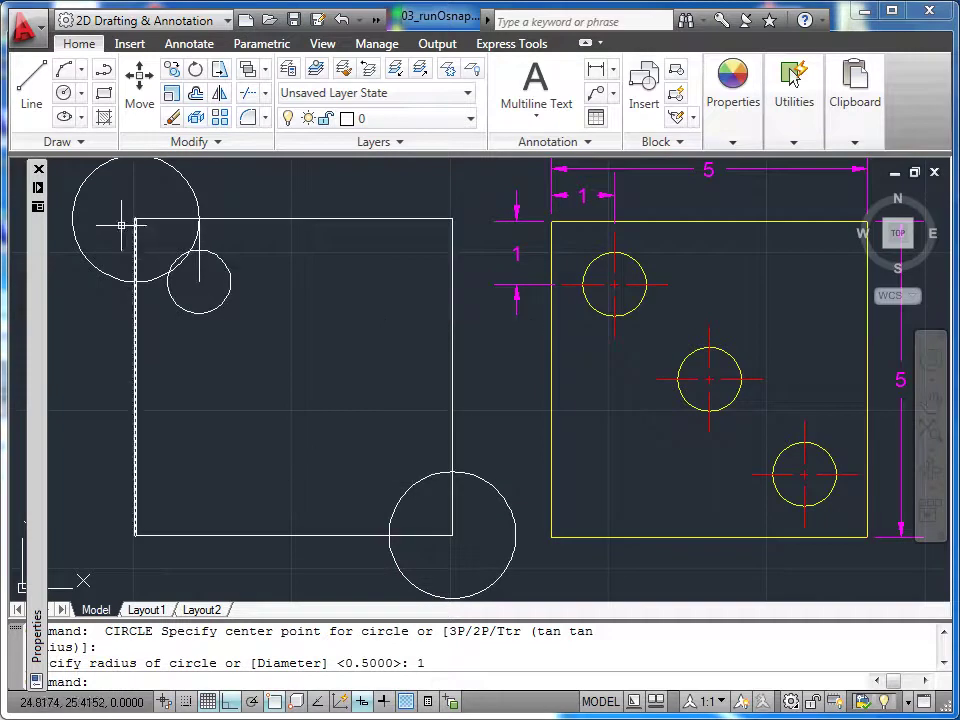
Step: Draw a 1-unit vertical guide line up from where that circle meets the bottom edge
click(32, 100)
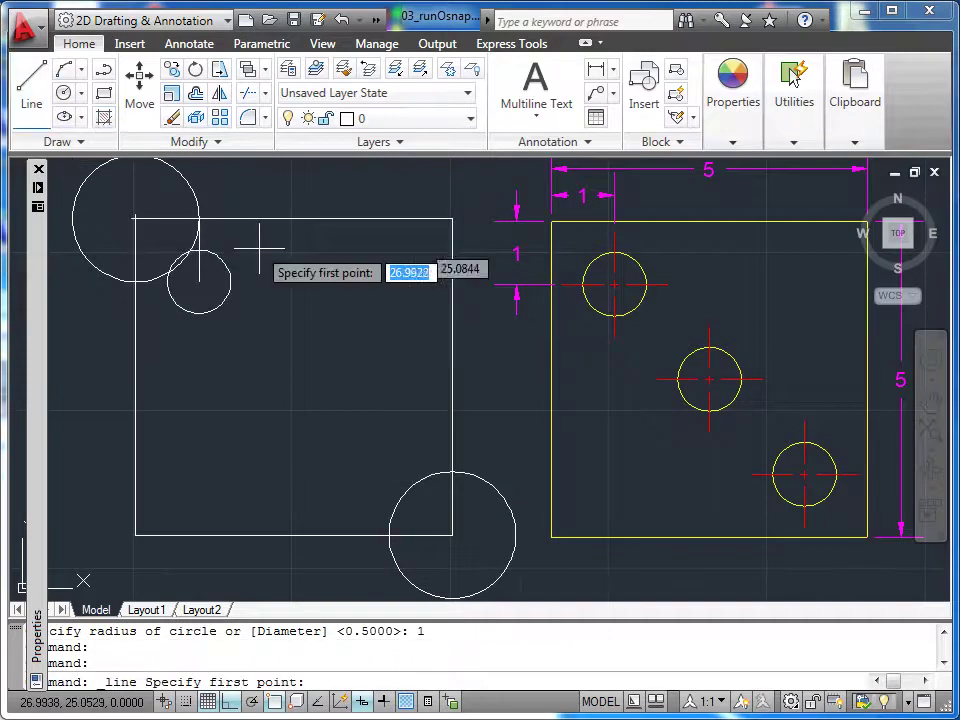
shift+right_click(304, 286)
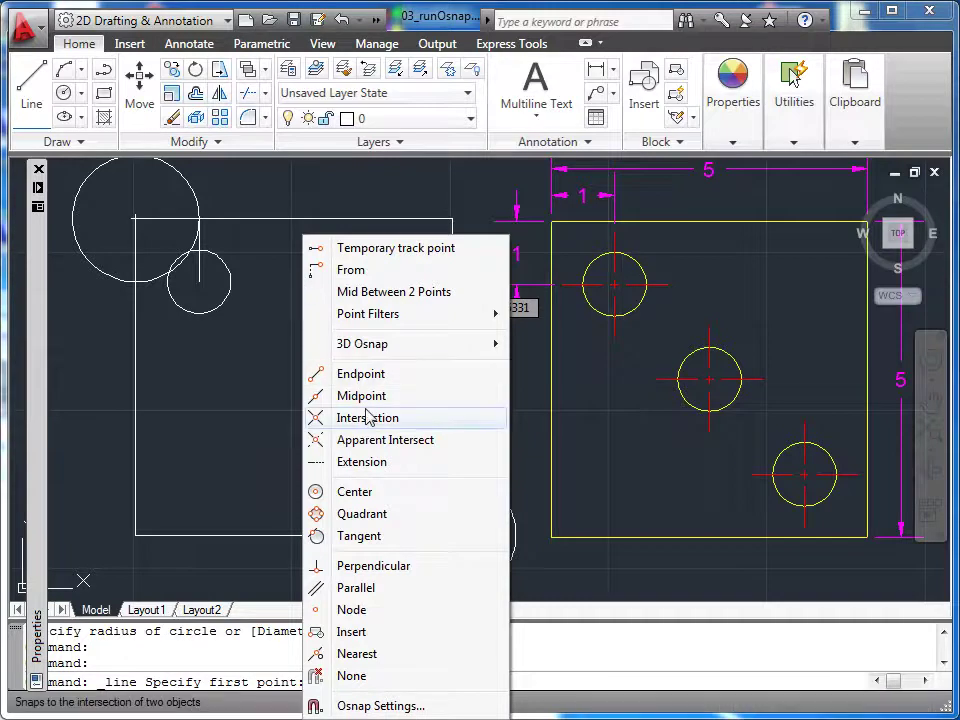
click(330, 417)
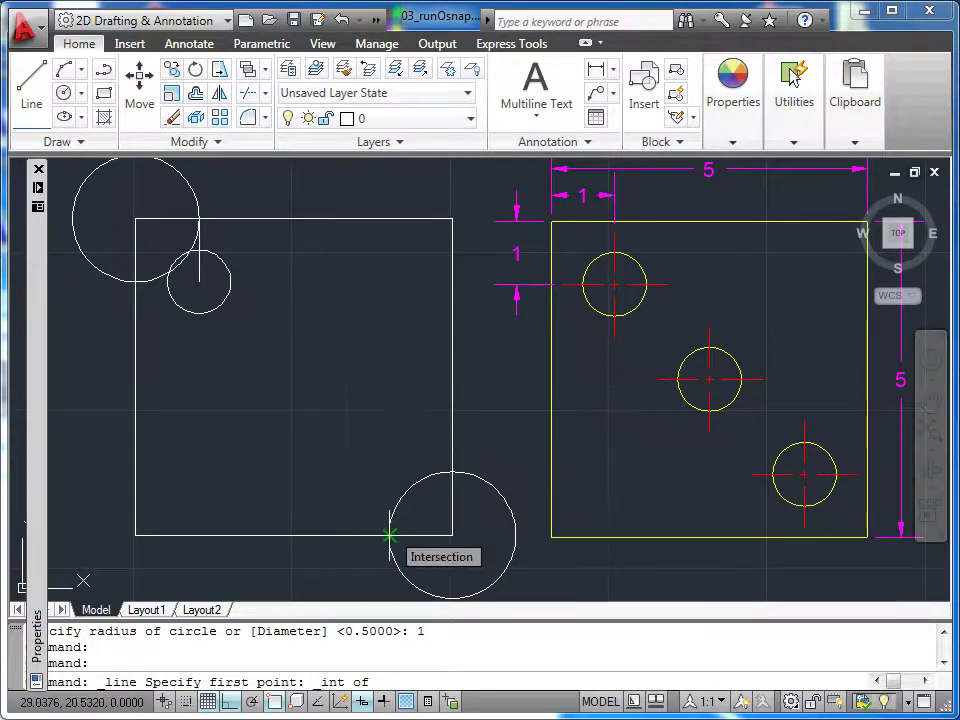
click(389, 536)
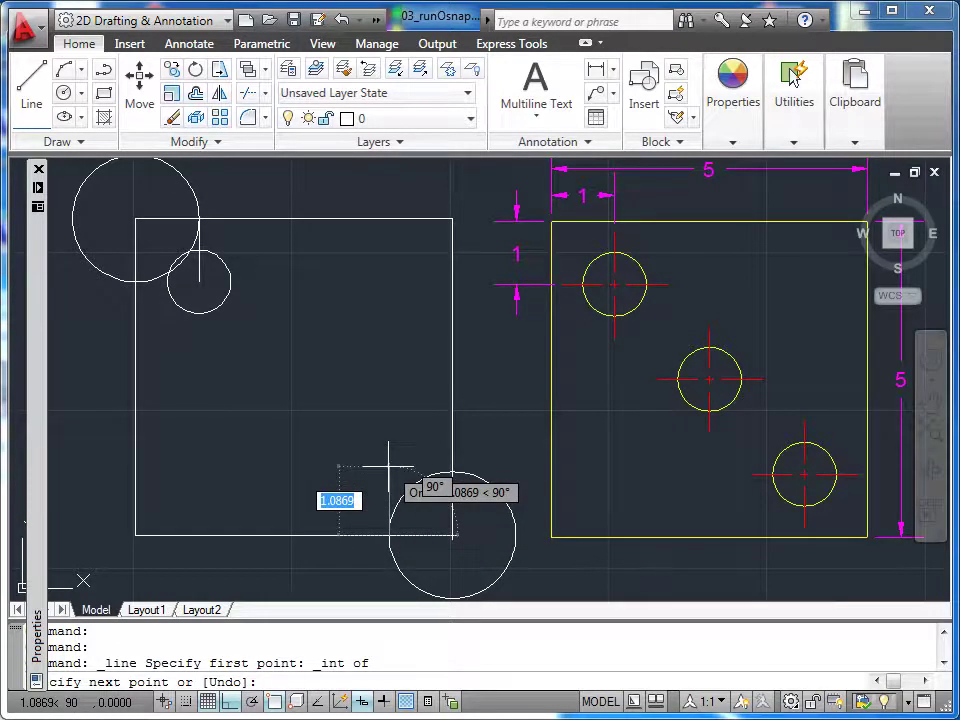
text(1)
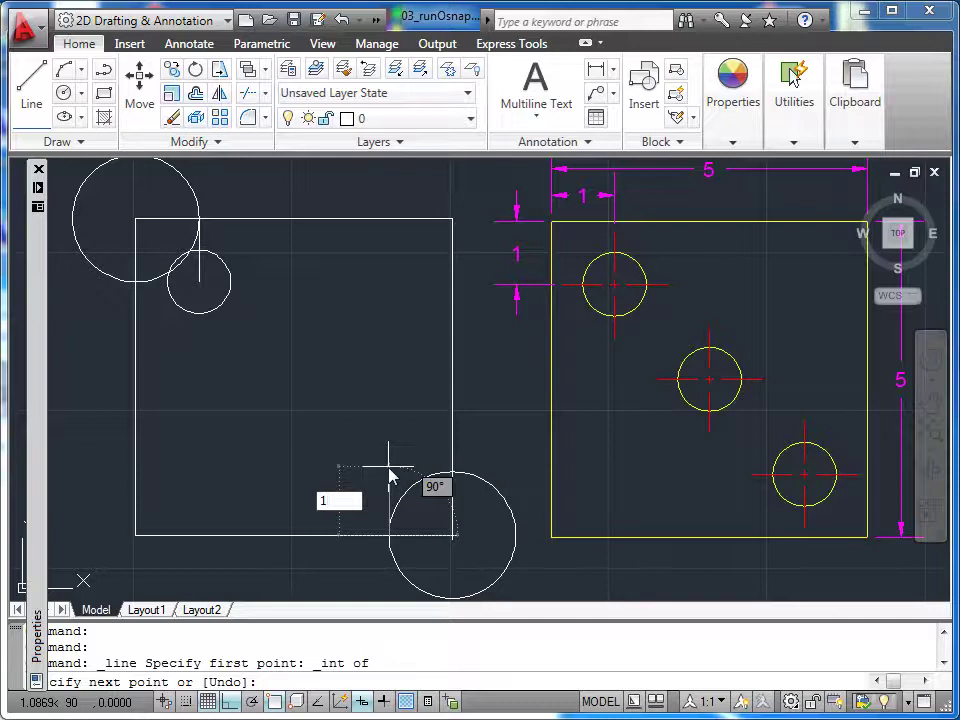
key(Return)
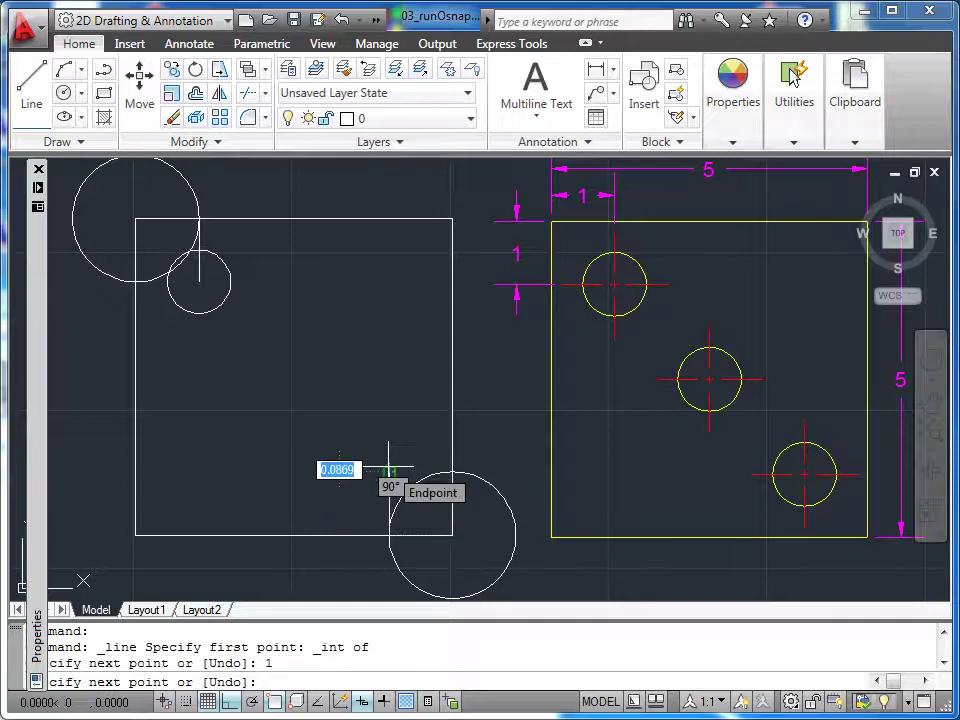
key(Escape)
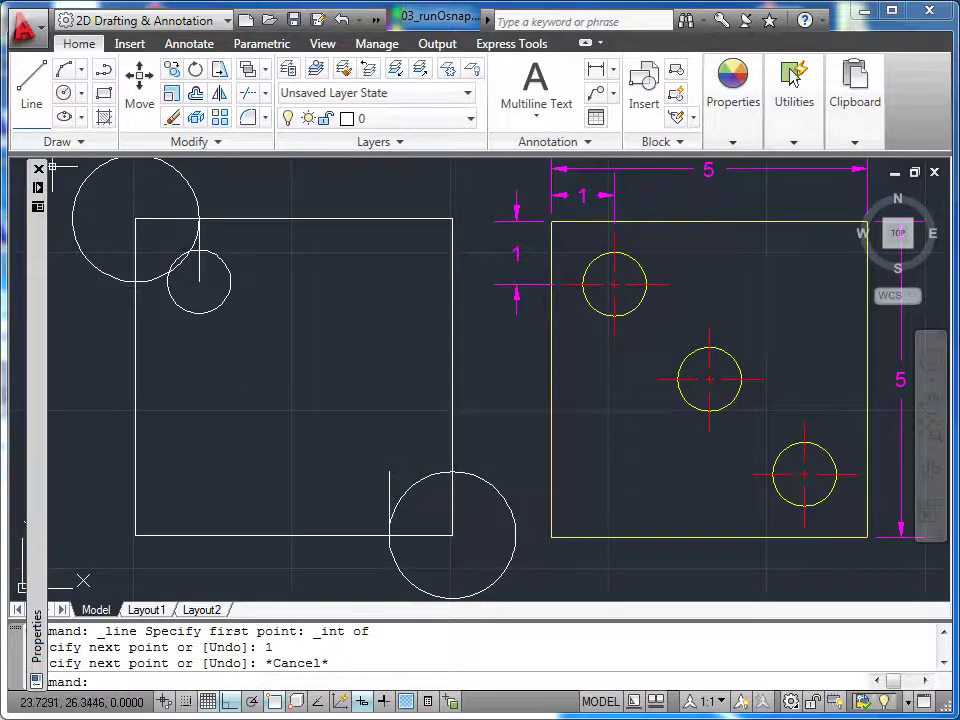
Step: Add a 0.5-radius hole centred on the guide line's top end
click(65, 95)
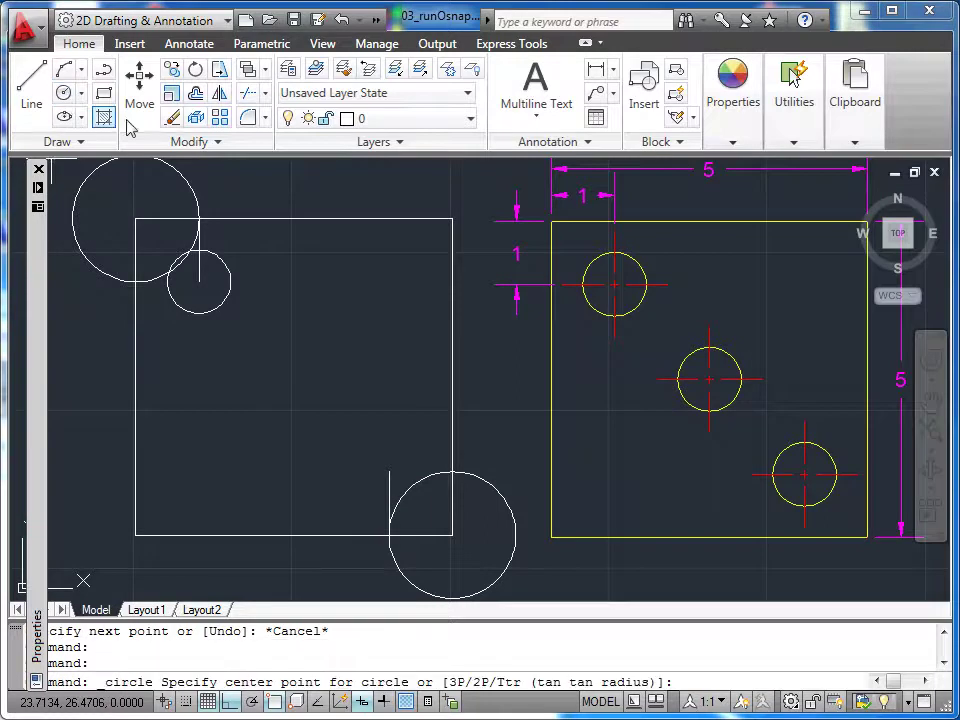
click(389, 473)
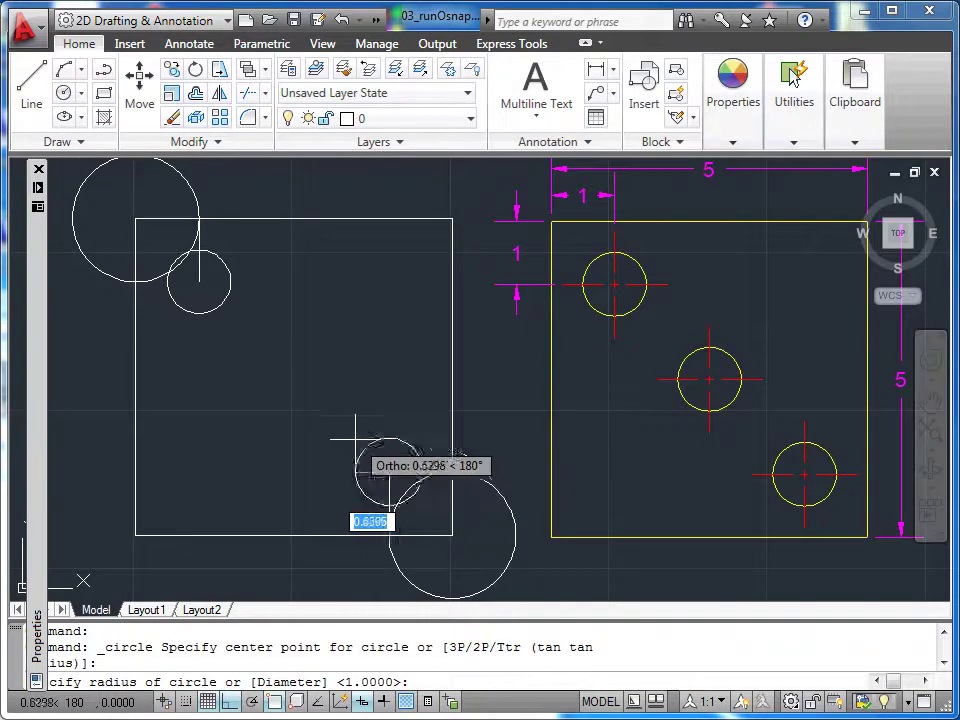
text(0)
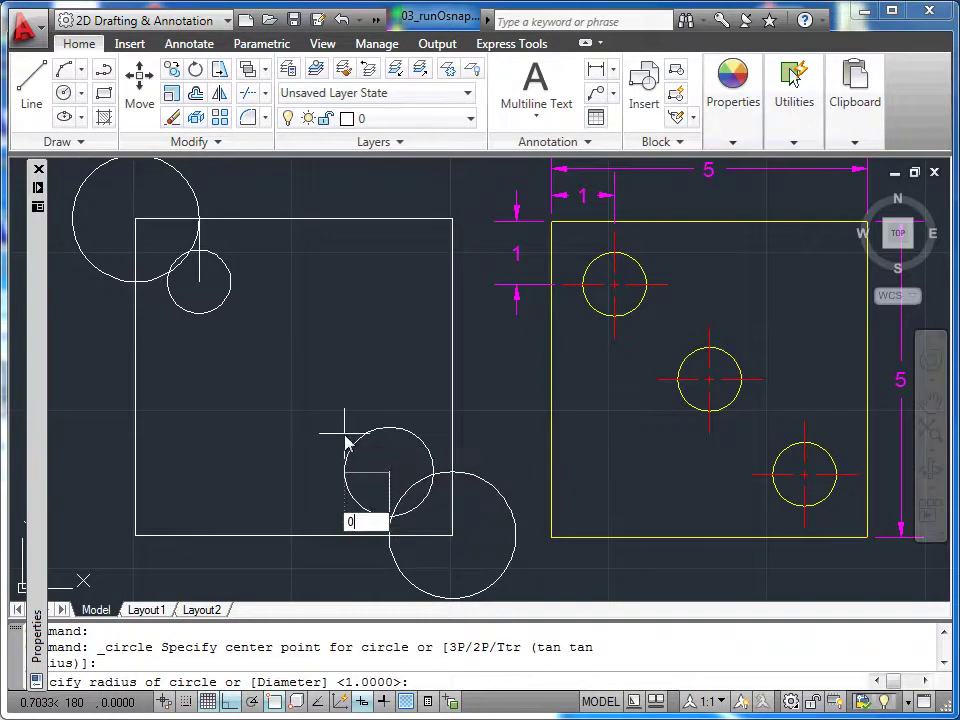
text(.5)
key(Return)
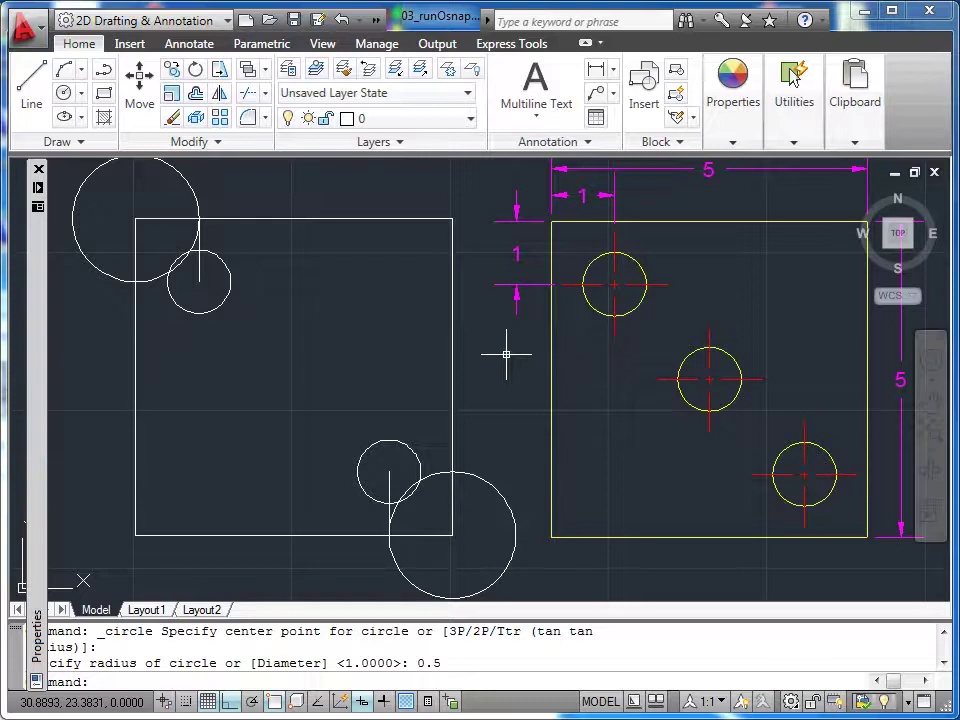
Step: Draw a line from the lower-left corner to the upper-right corner with Ortho off
click(25, 97)
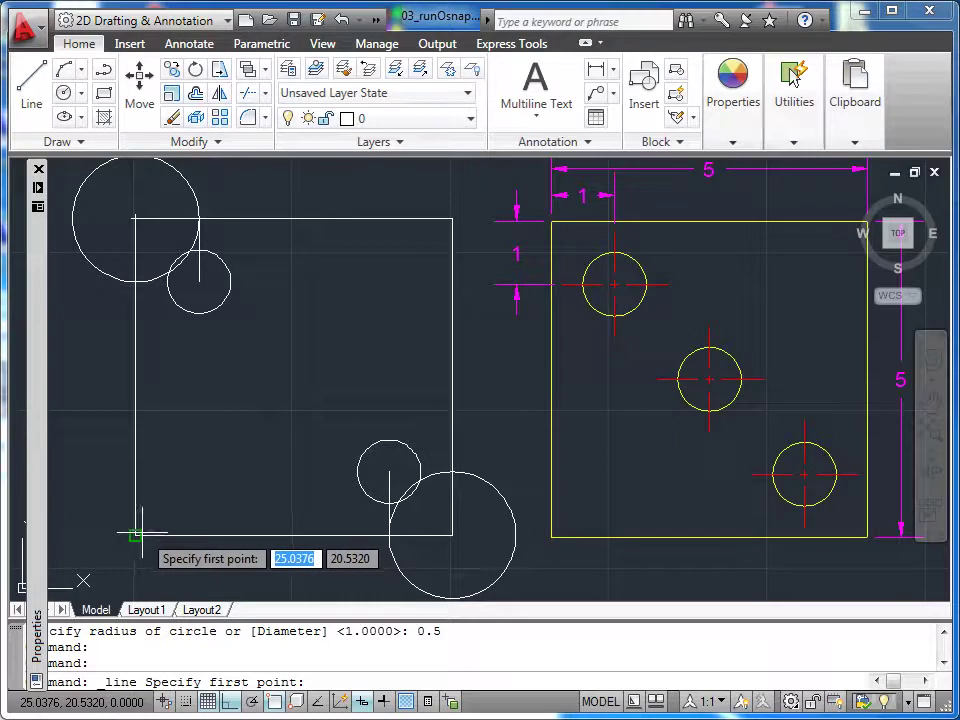
click(137, 533)
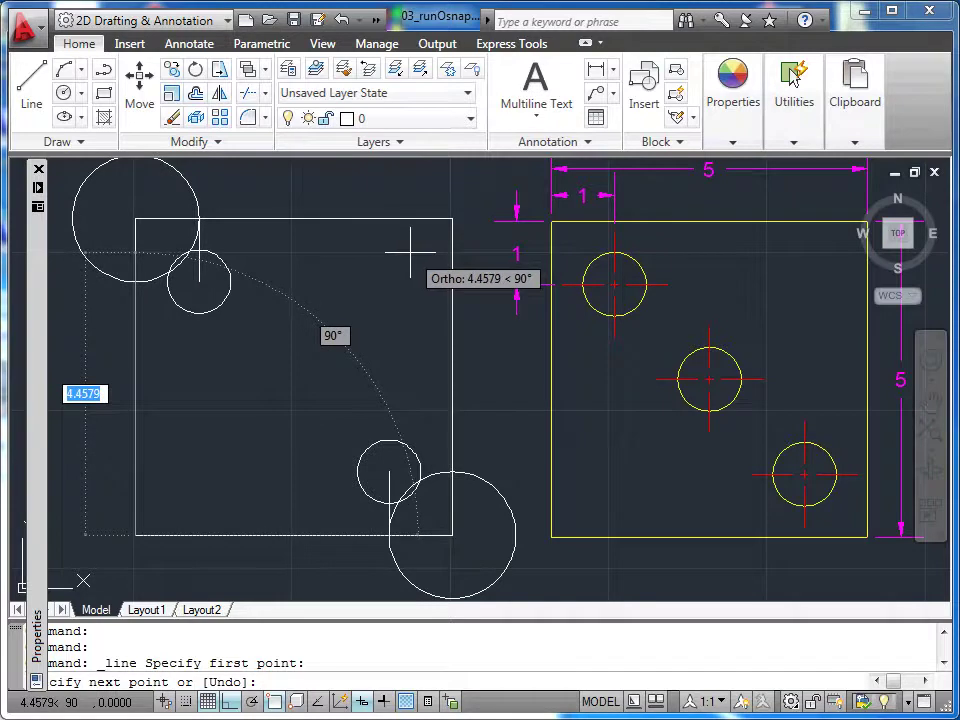
key(F8)
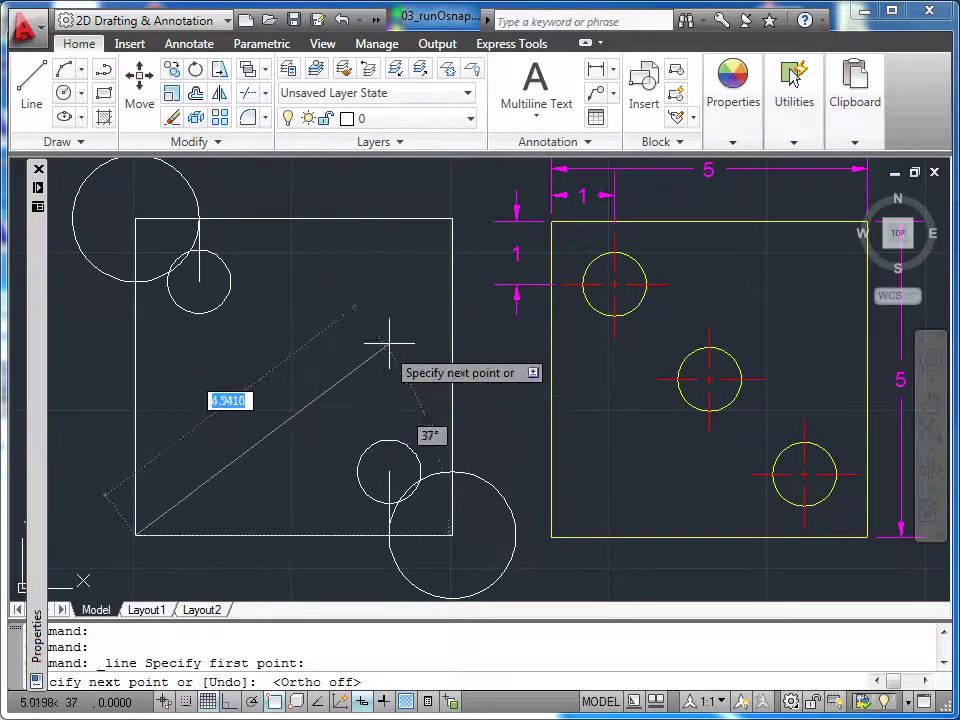
click(452, 218)
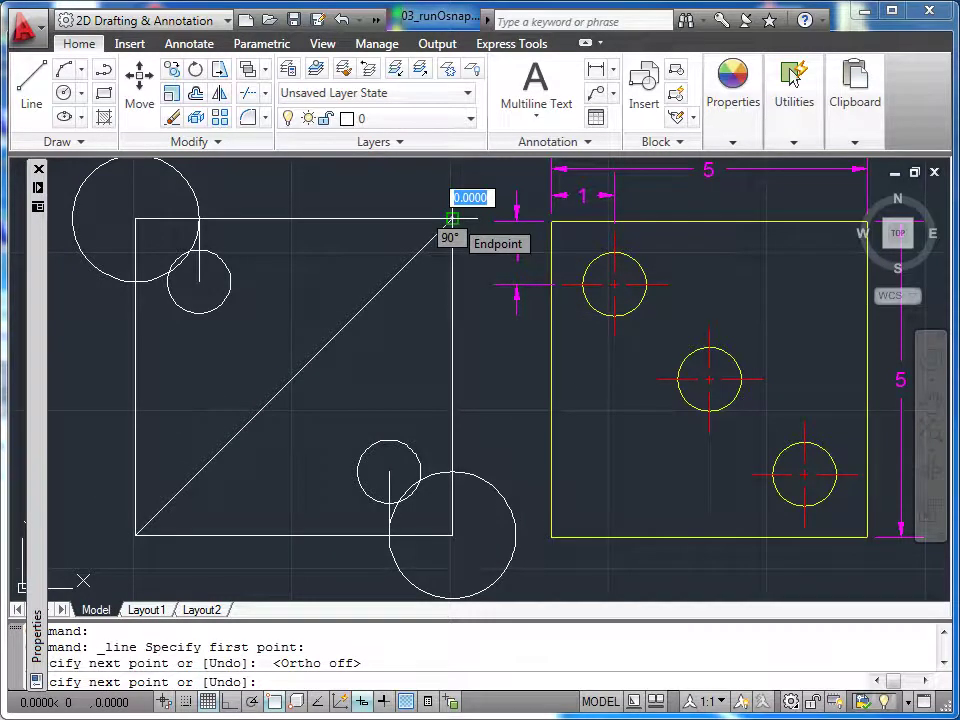
key(Escape)
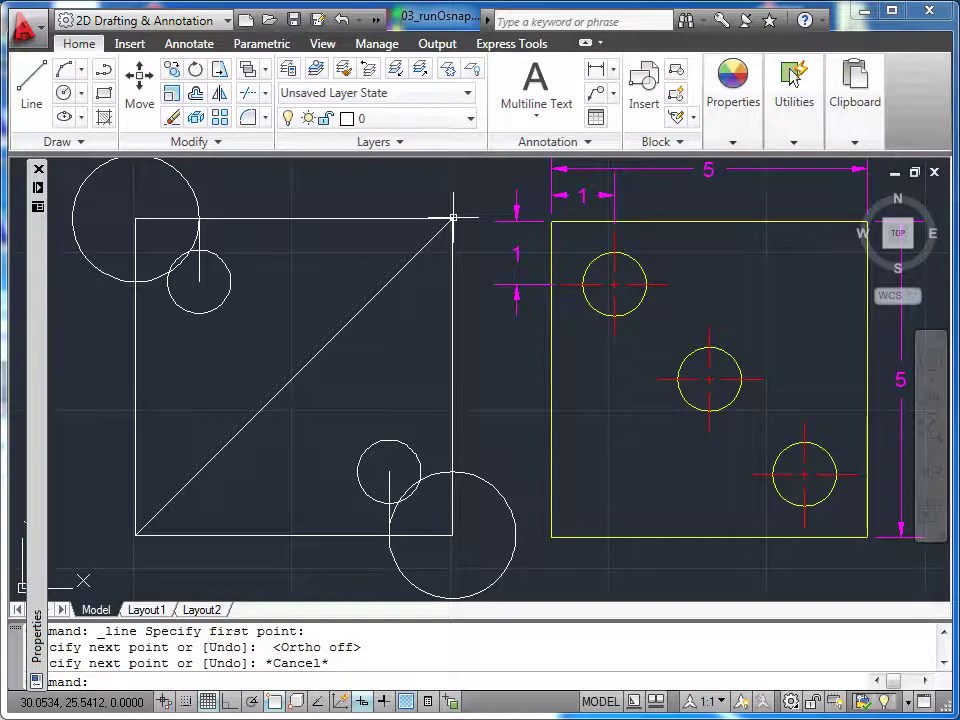
Step: Place a 0.5-radius hole at the diagonal's midpoint, then select the lower-right construction circle
click(64, 96)
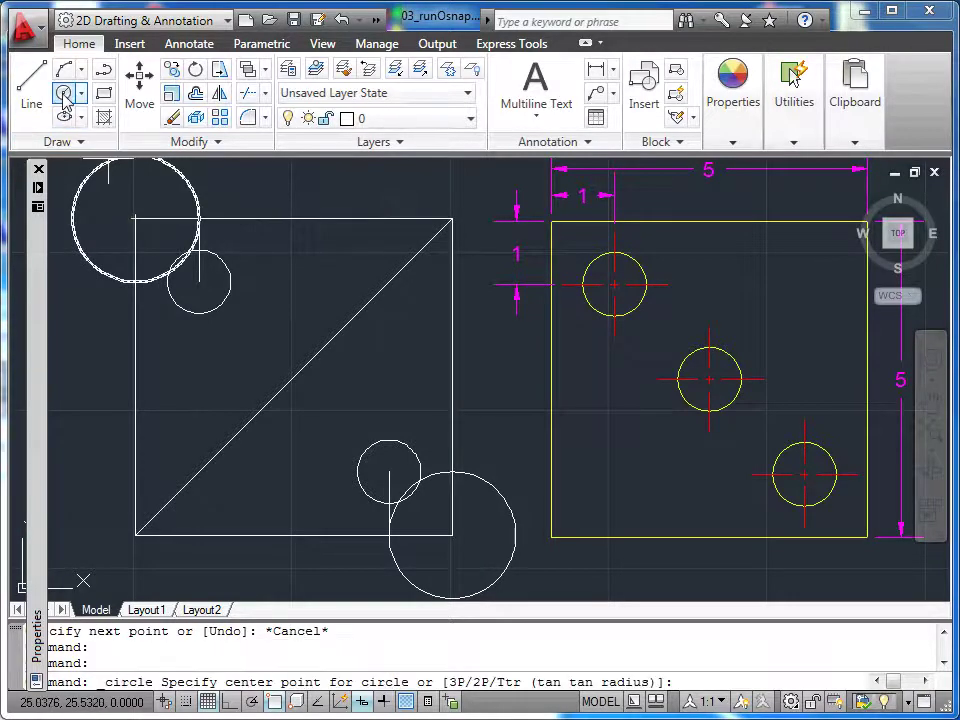
shift+right_click(293, 253)
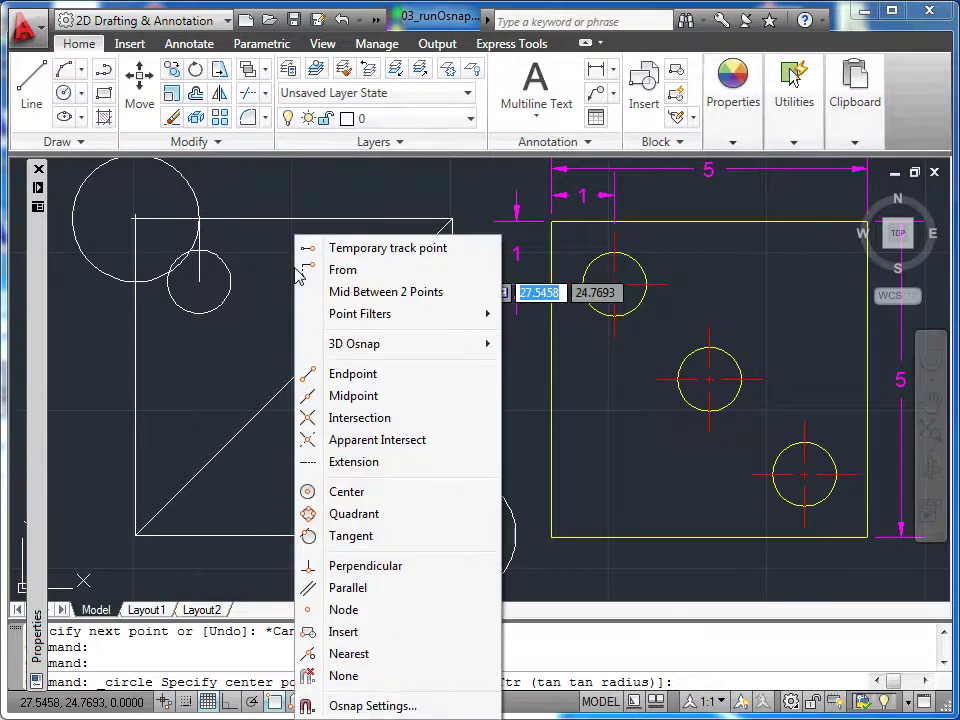
click(356, 396)
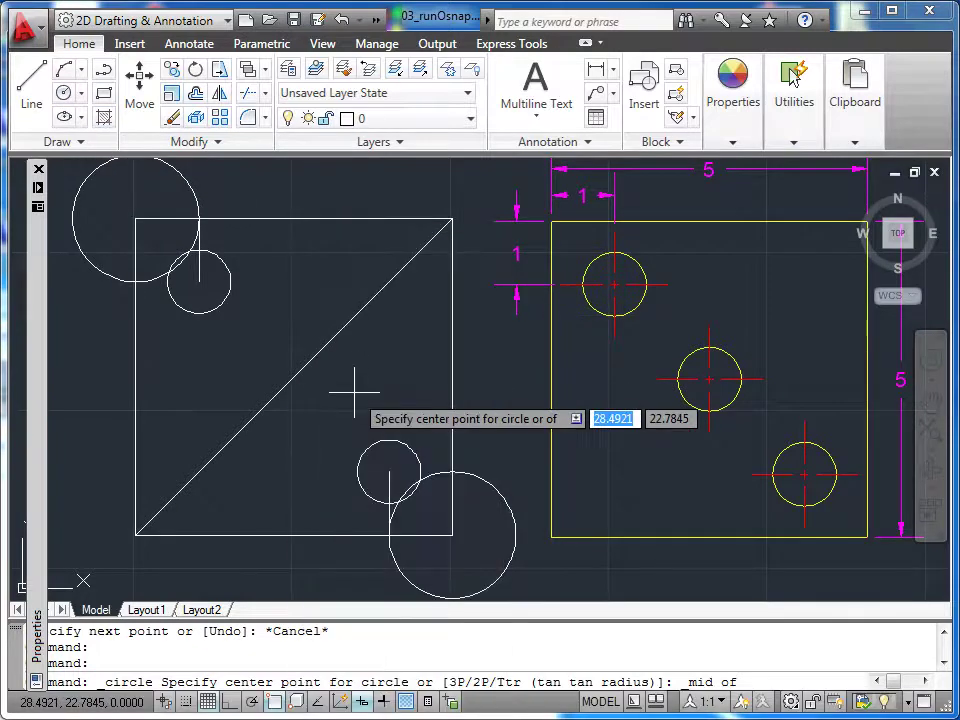
click(305, 372)
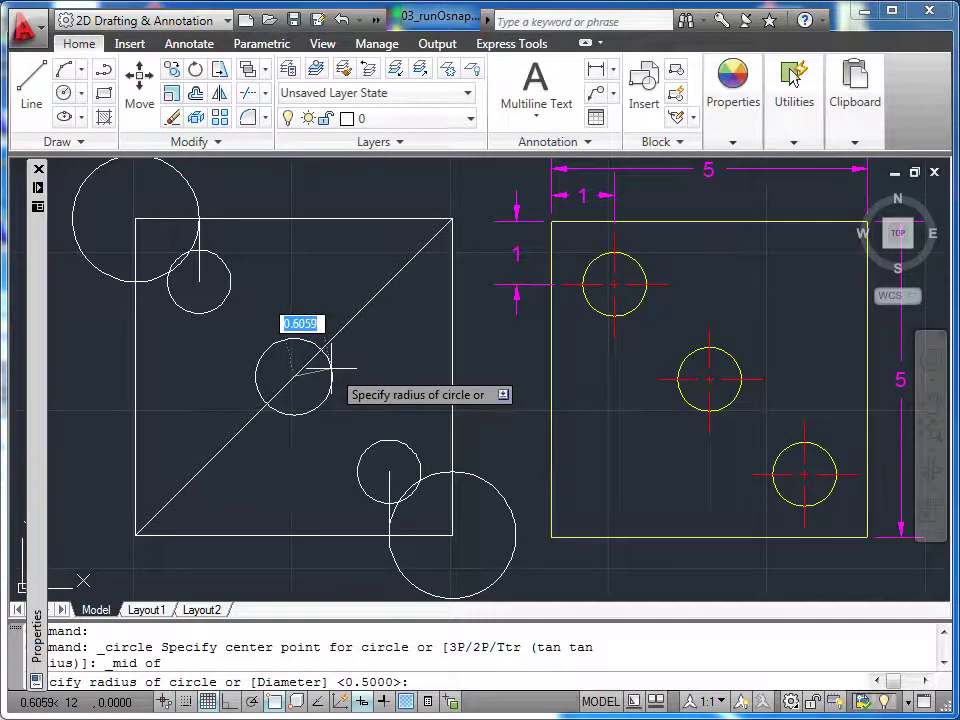
key(Return)
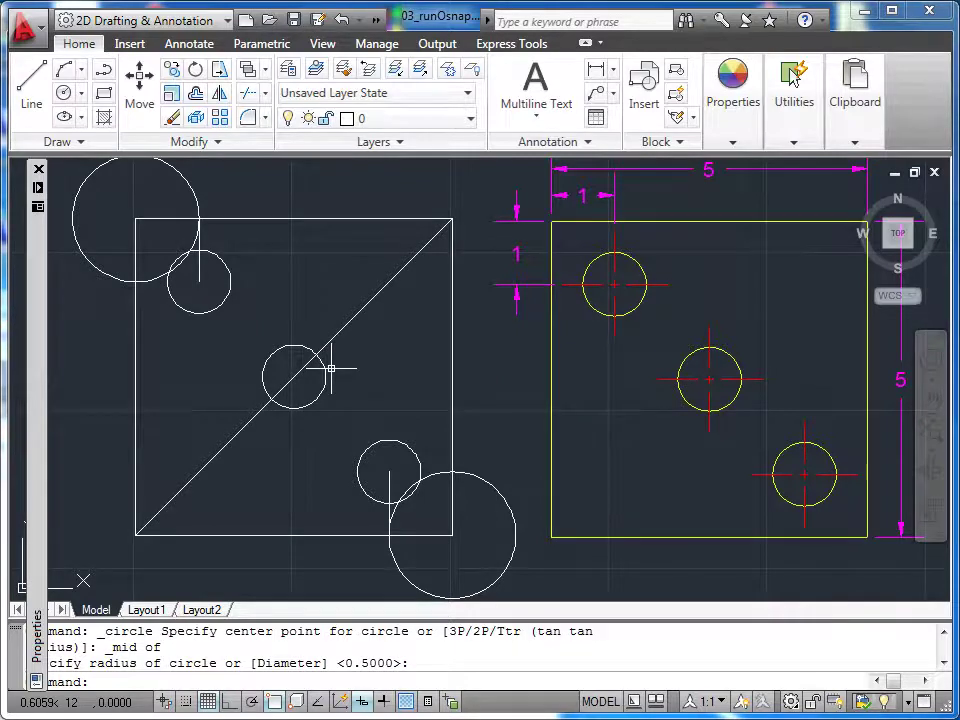
click(484, 470)
Step: Select both guide lines, the diagonal and the upper-left construction circle, then delete them
click(389, 485)
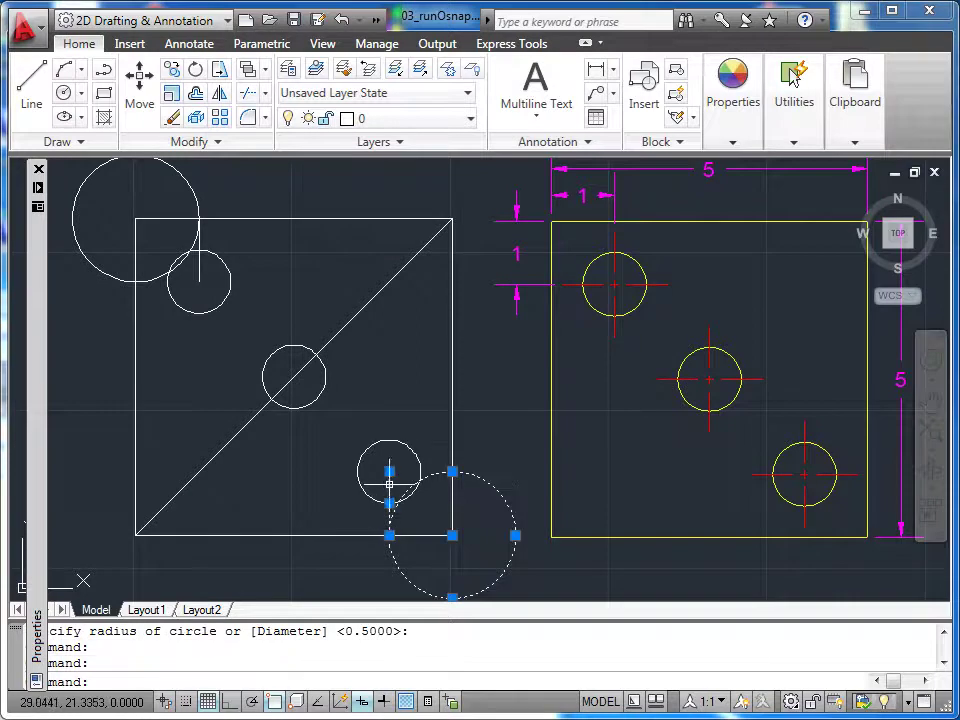
click(345, 322)
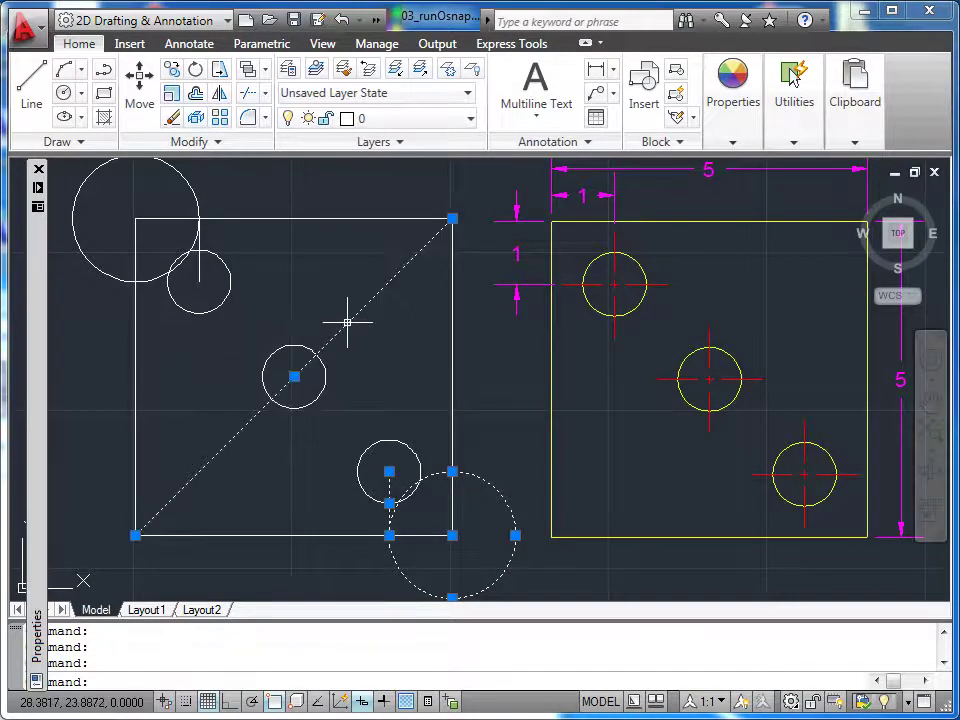
click(199, 268)
click(188, 184)
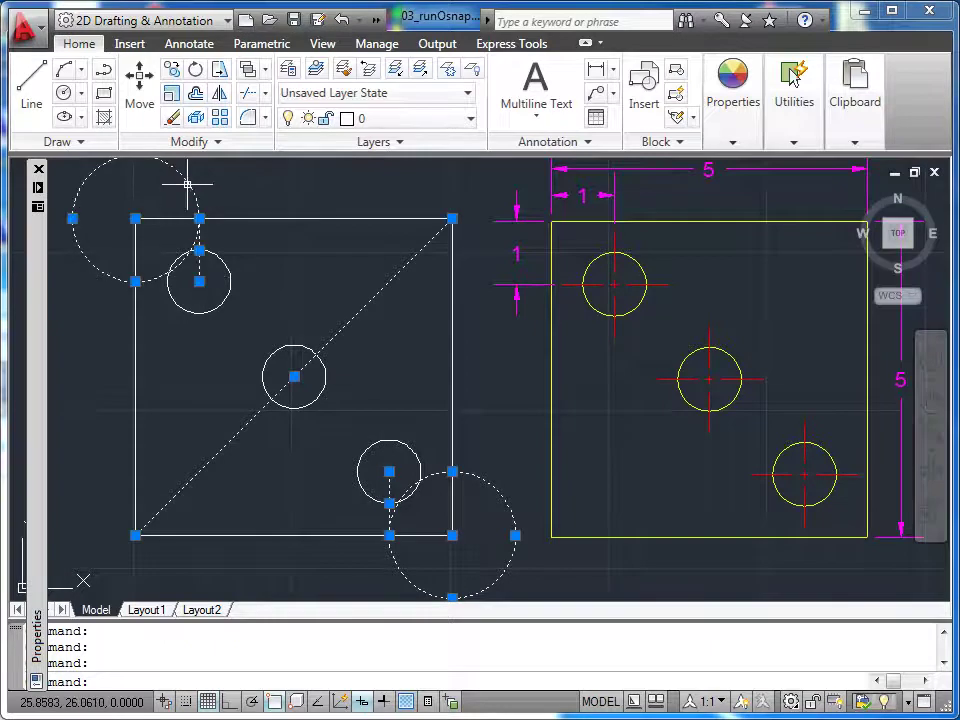
key(Delete)
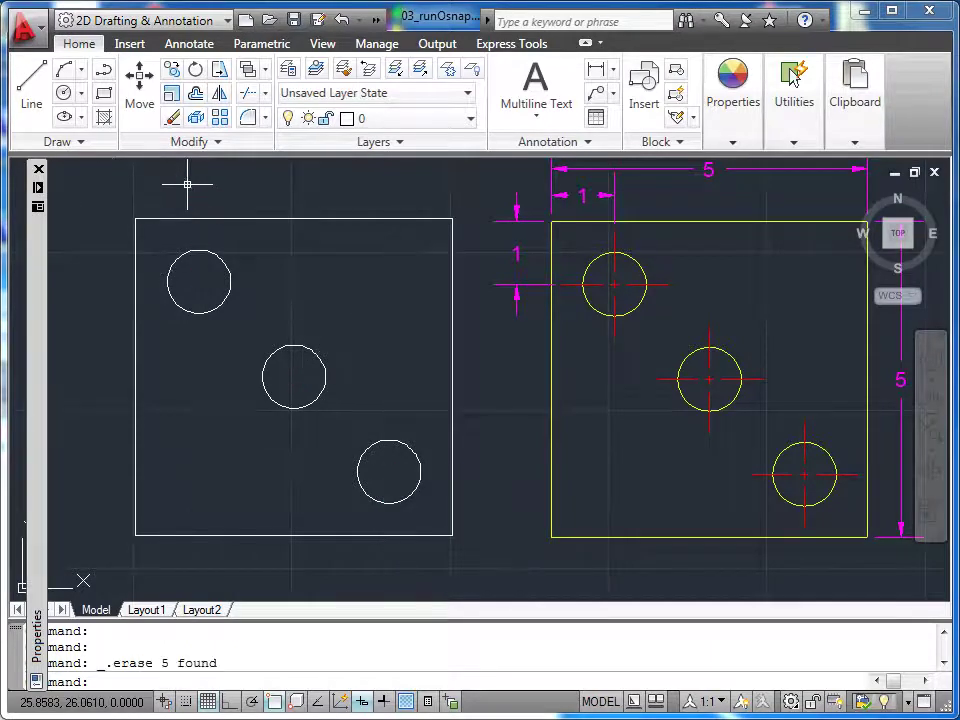